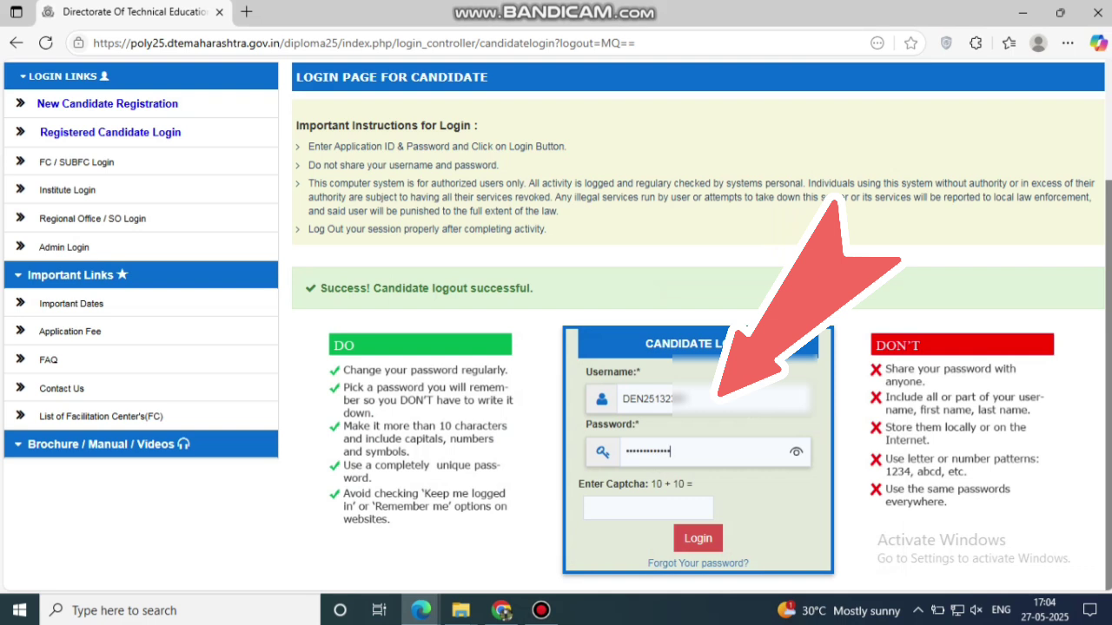
# - Enter 20 as the captcha answer and log in to the candidate account
pyautogui.click(589, 508)
pyautogui.write('20')
pyautogui.press('Return')
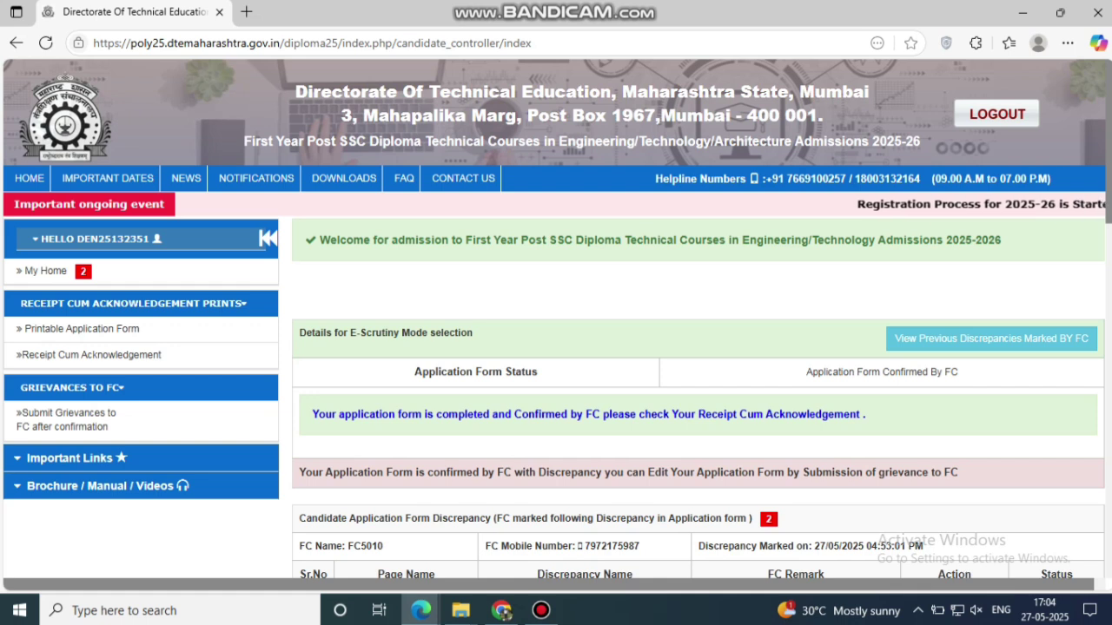
# - Review the application form status, the confirmation message and the notice about editing the form through a grievance to FC
pyautogui.moveTo(320, 239); pyautogui.dragTo(673, 240)
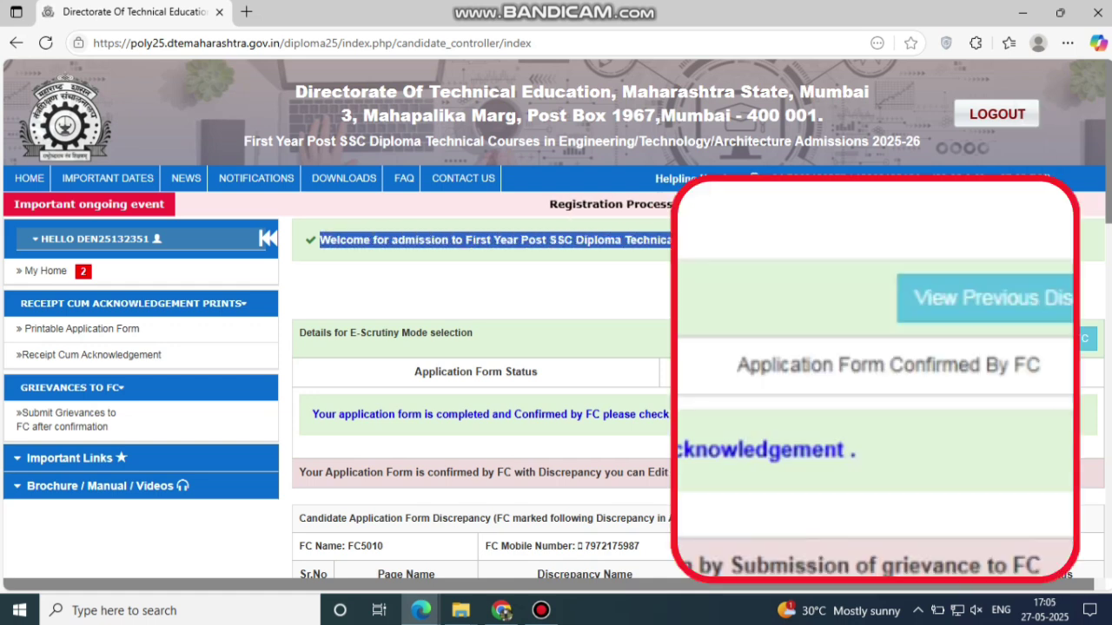
pyautogui.moveTo(414, 372); pyautogui.dragTo(537, 372)
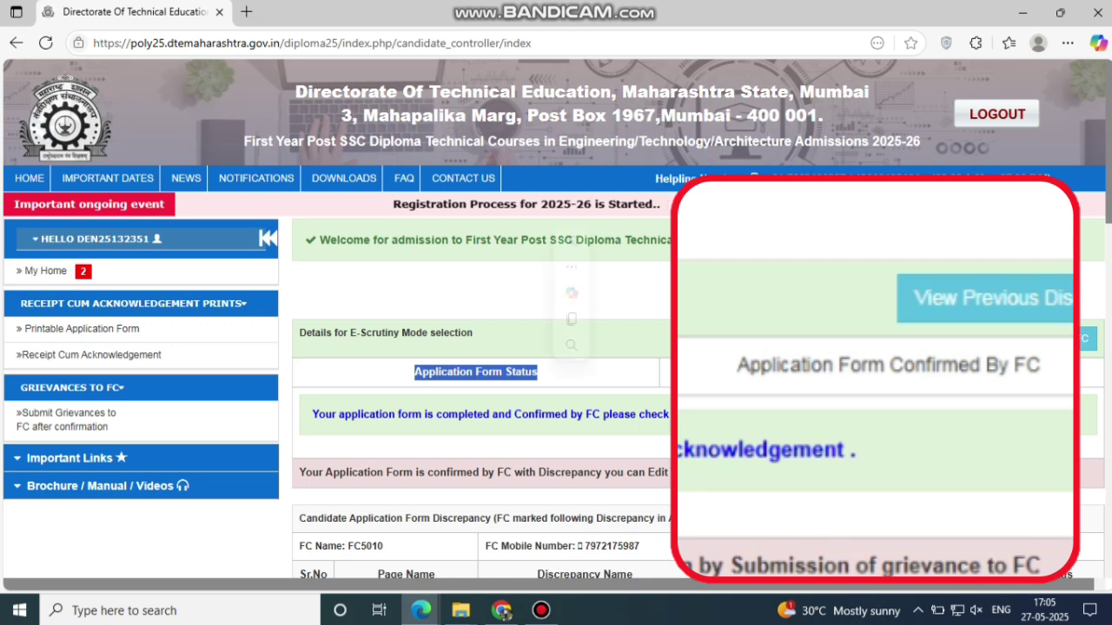
pyautogui.moveTo(797, 371); pyautogui.dragTo(957, 372)
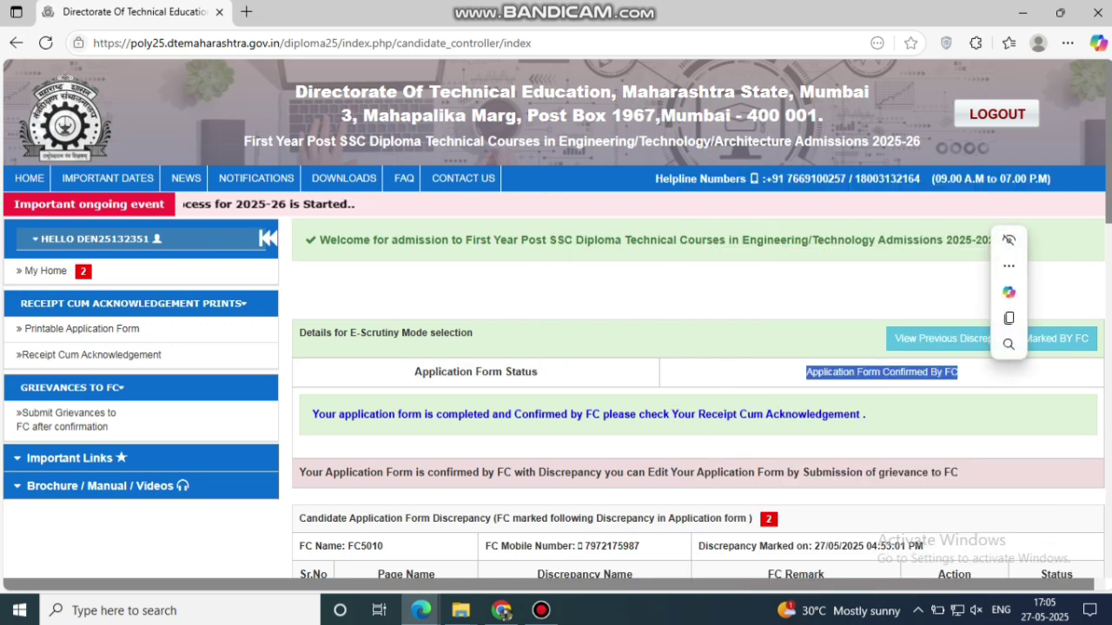
pyautogui.scroll(-2, 556, 319)
pyautogui.moveTo(312, 250); pyautogui.dragTo(865, 250)
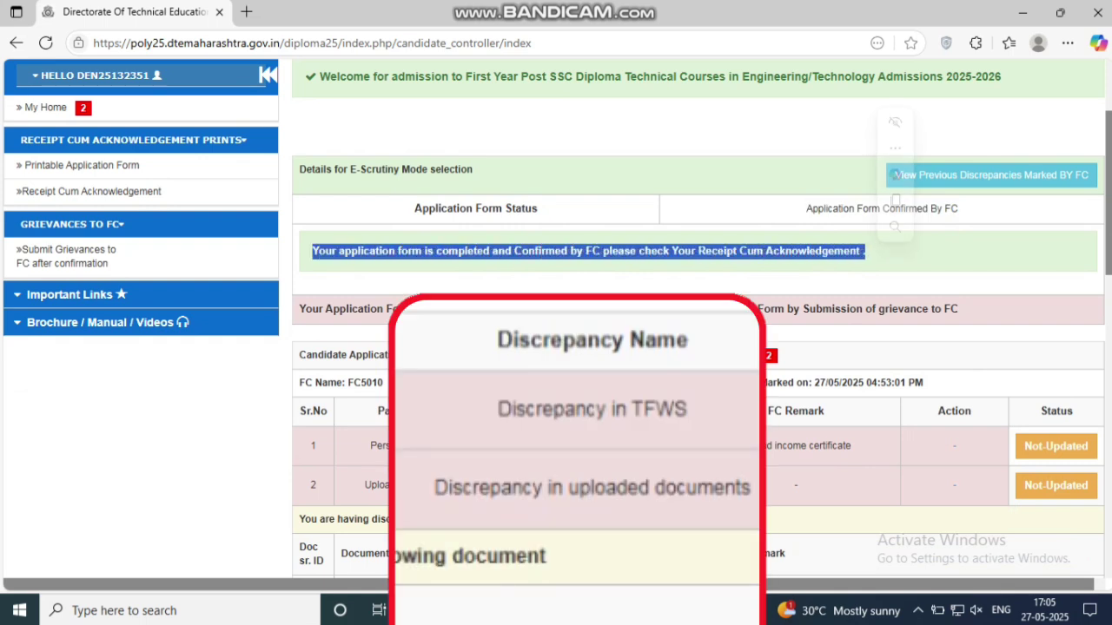
pyautogui.click(877, 251)
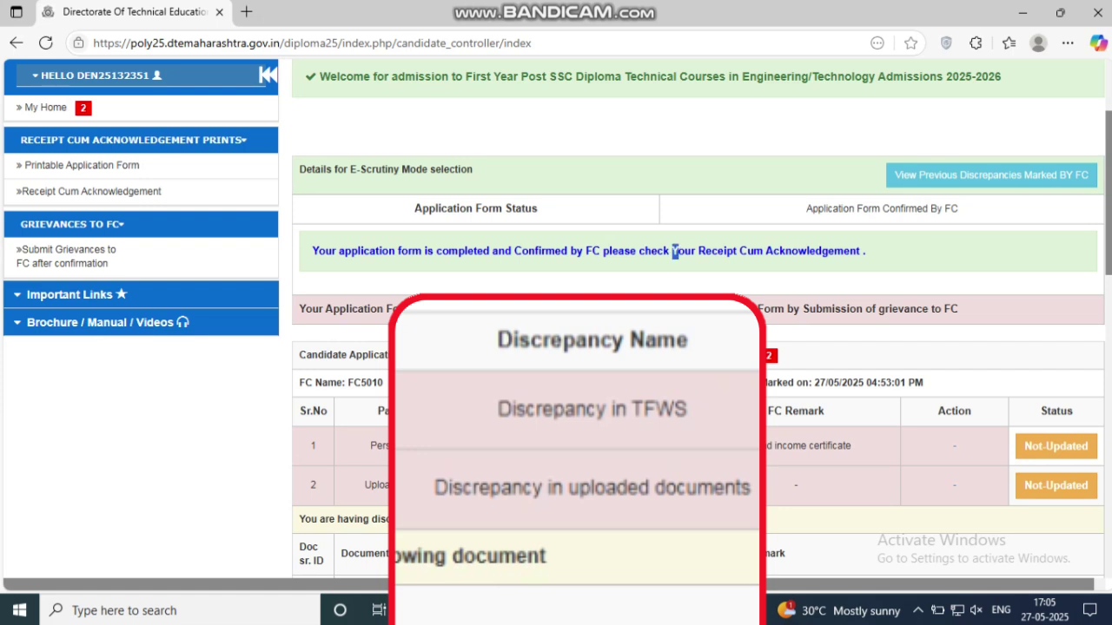
pyautogui.moveTo(674, 251); pyautogui.dragTo(865, 251)
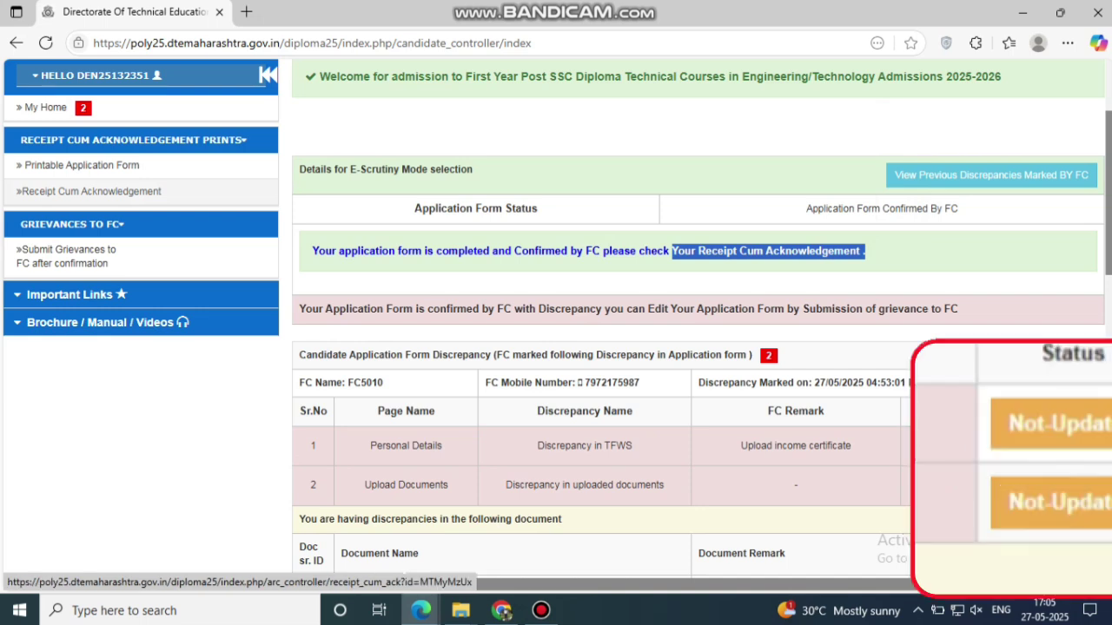
pyautogui.click(302, 309)
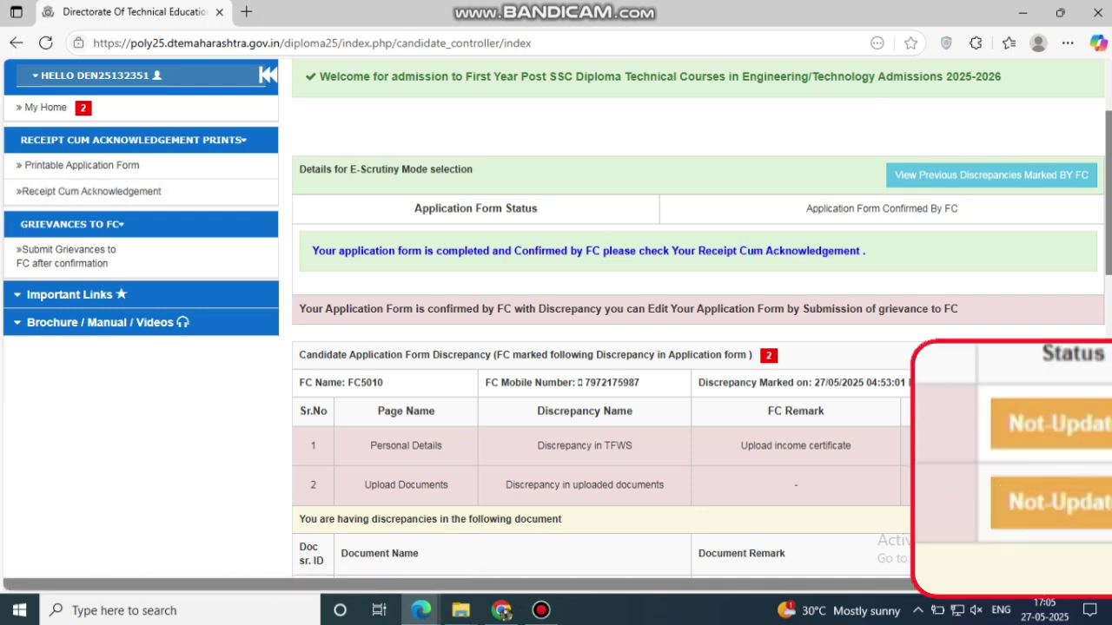
pyautogui.moveTo(303, 309); pyautogui.dragTo(958, 310)
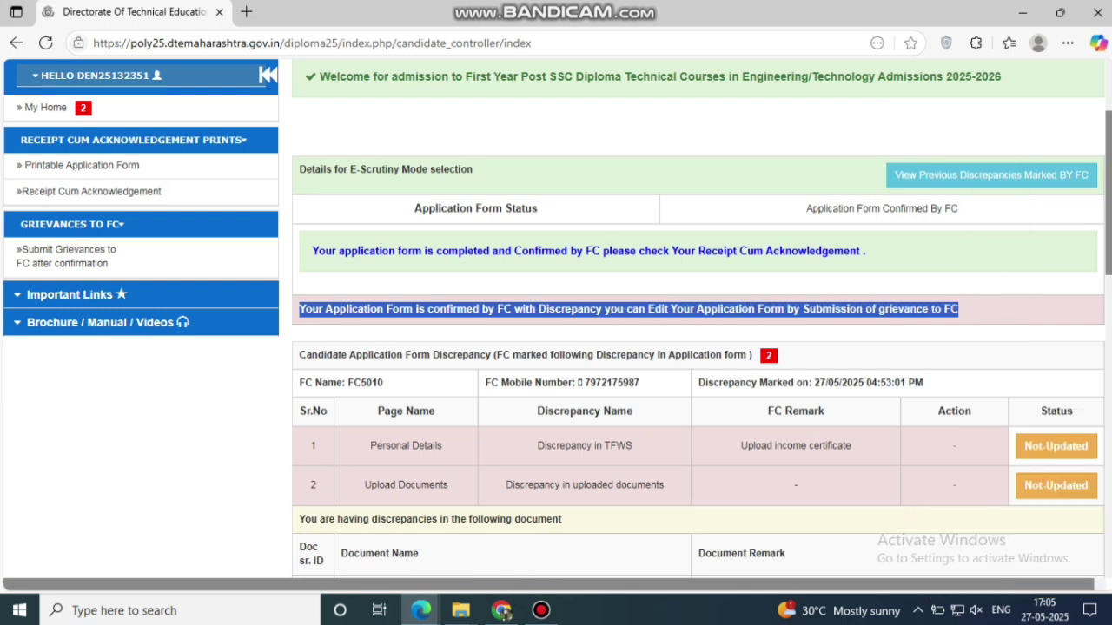
# - Examine the candidate application form discrepancy table, including the Personal Details and Upload Documents rows and the document listed beneath them
pyautogui.scroll(-2, 695, 348)
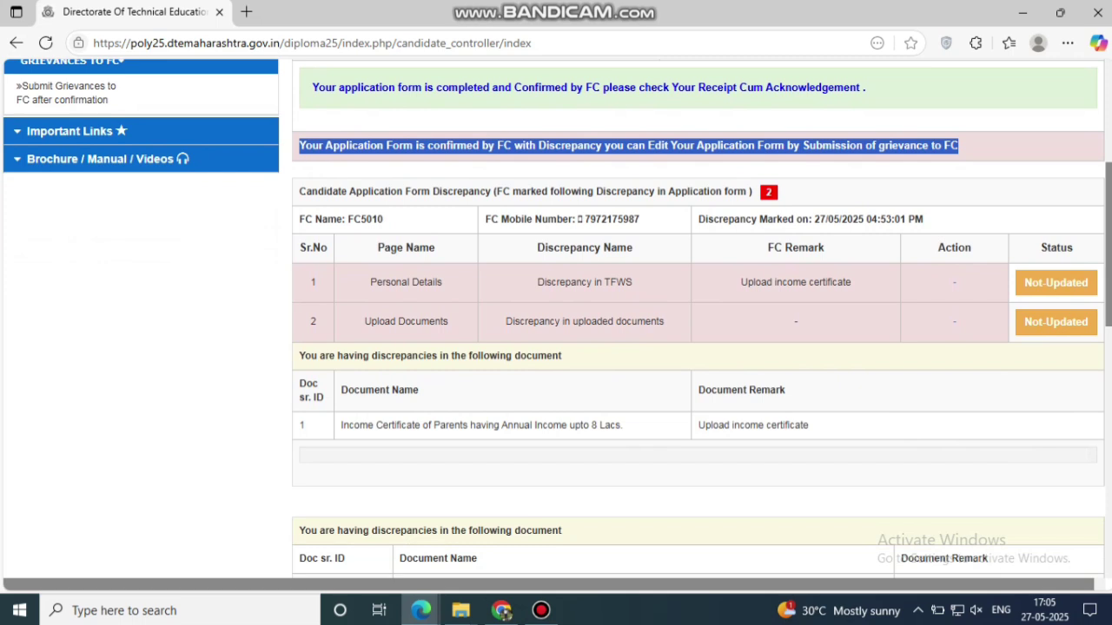
pyautogui.moveTo(371, 282); pyautogui.dragTo(851, 282)
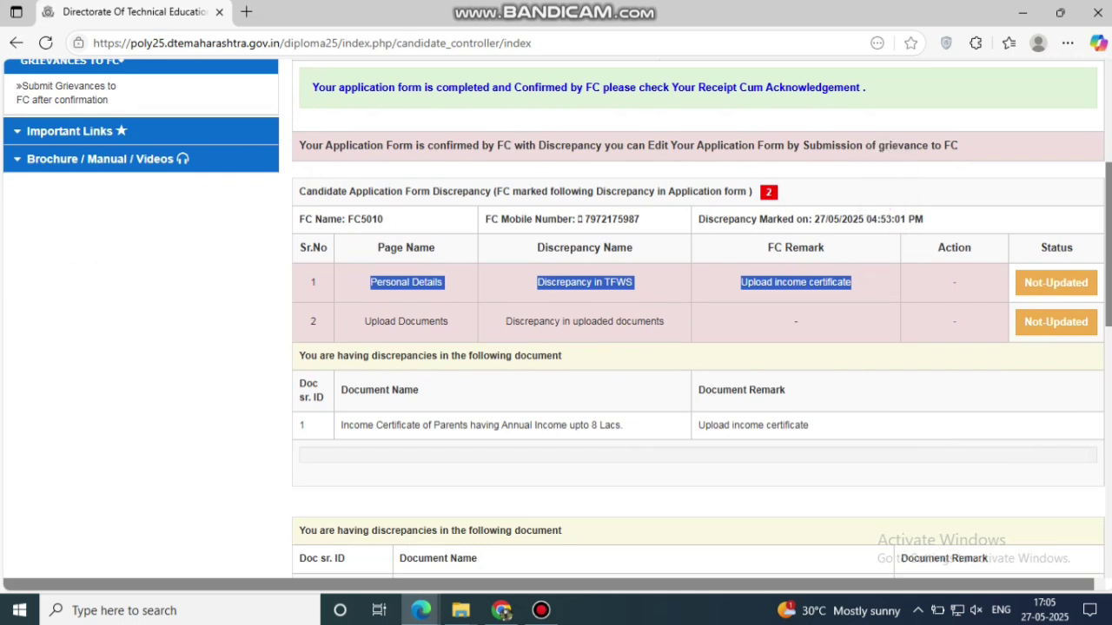
pyautogui.click(853, 283)
pyautogui.moveTo(363, 321); pyautogui.dragTo(665, 321)
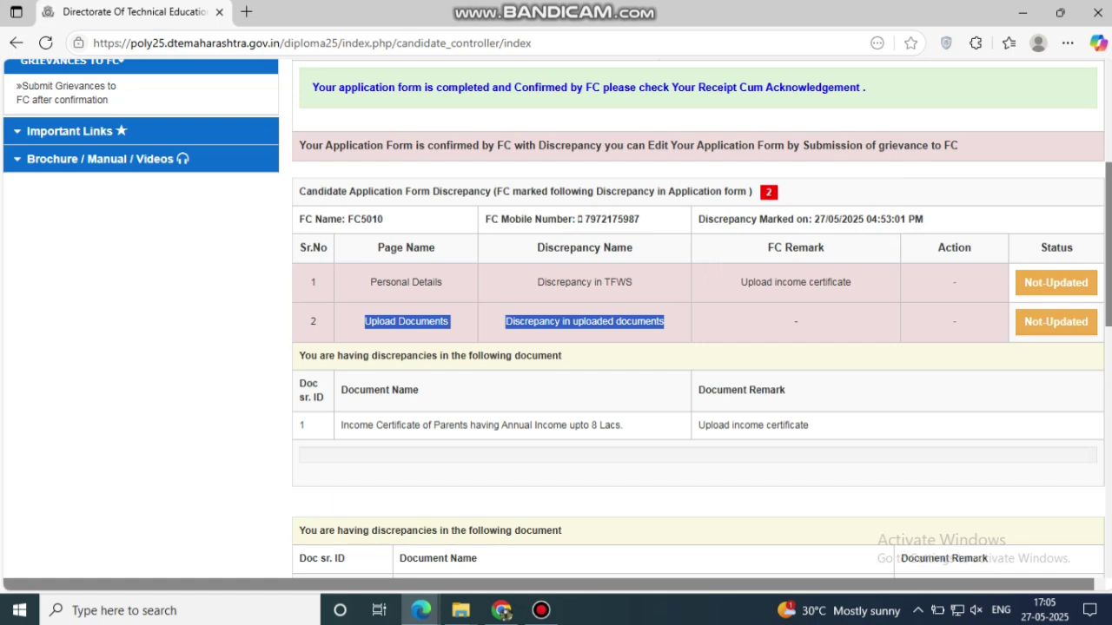
pyautogui.click(678, 382)
pyautogui.moveTo(340, 425); pyautogui.dragTo(810, 426)
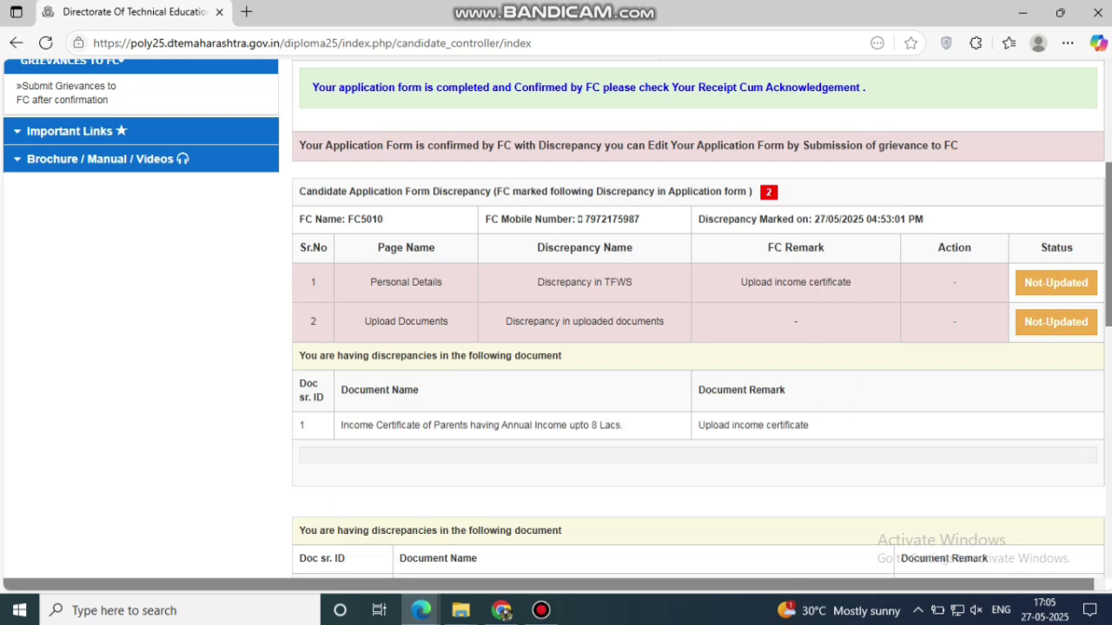
# - Check the separate document discrepancy table above the SMS logs for the document name and its remark
pyautogui.scroll(-3, 695, 348)
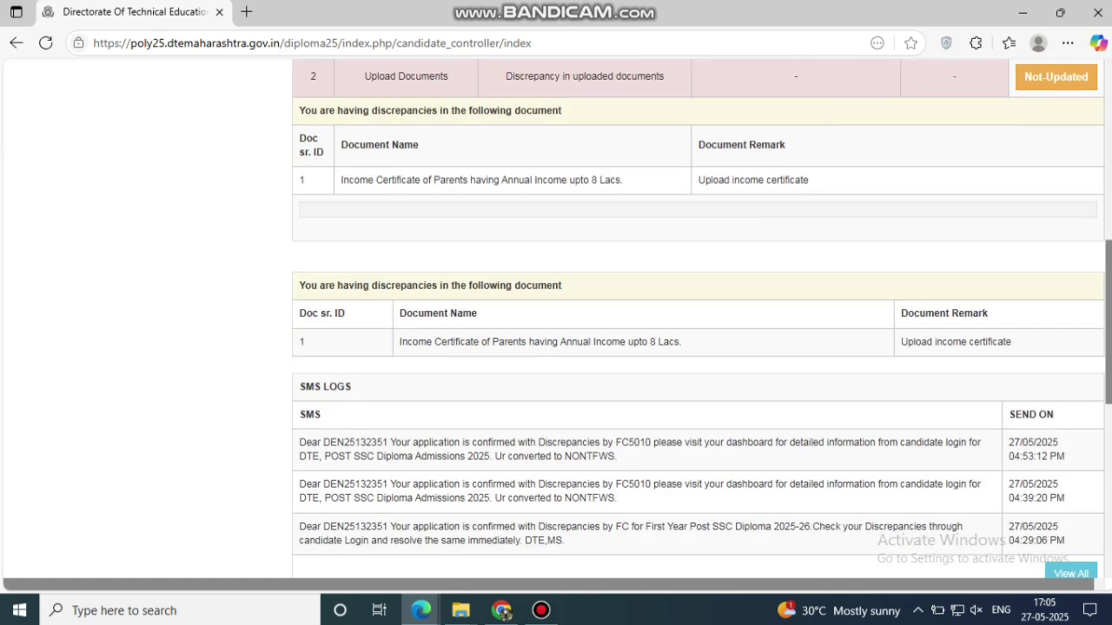
pyautogui.moveTo(298, 285); pyautogui.dragTo(562, 285)
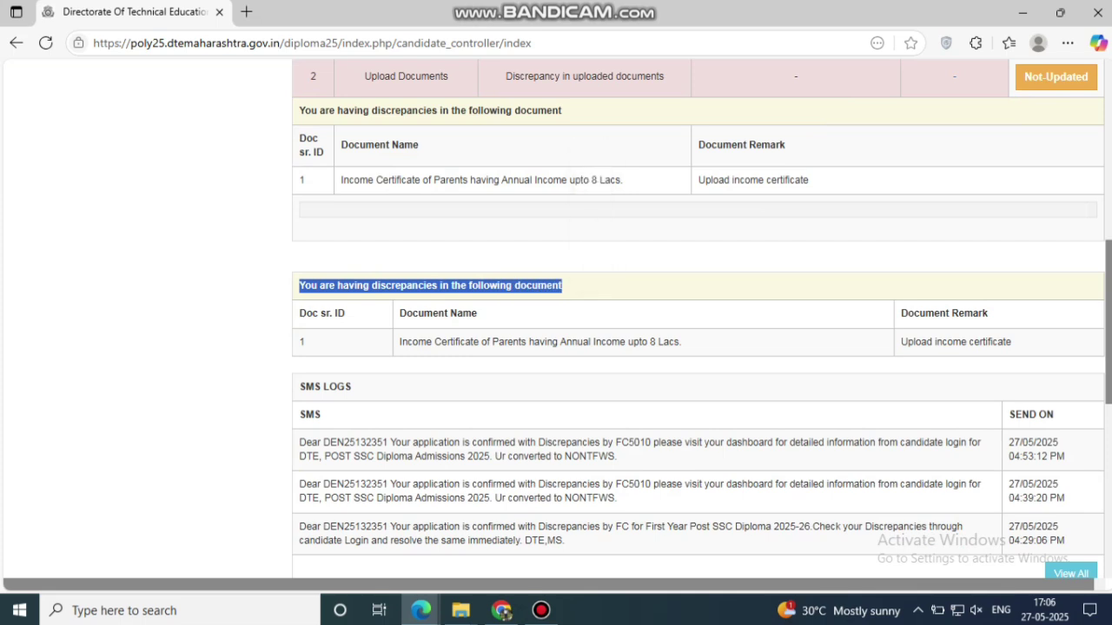
pyautogui.click(564, 287)
pyautogui.moveTo(399, 341); pyautogui.dragTo(682, 342)
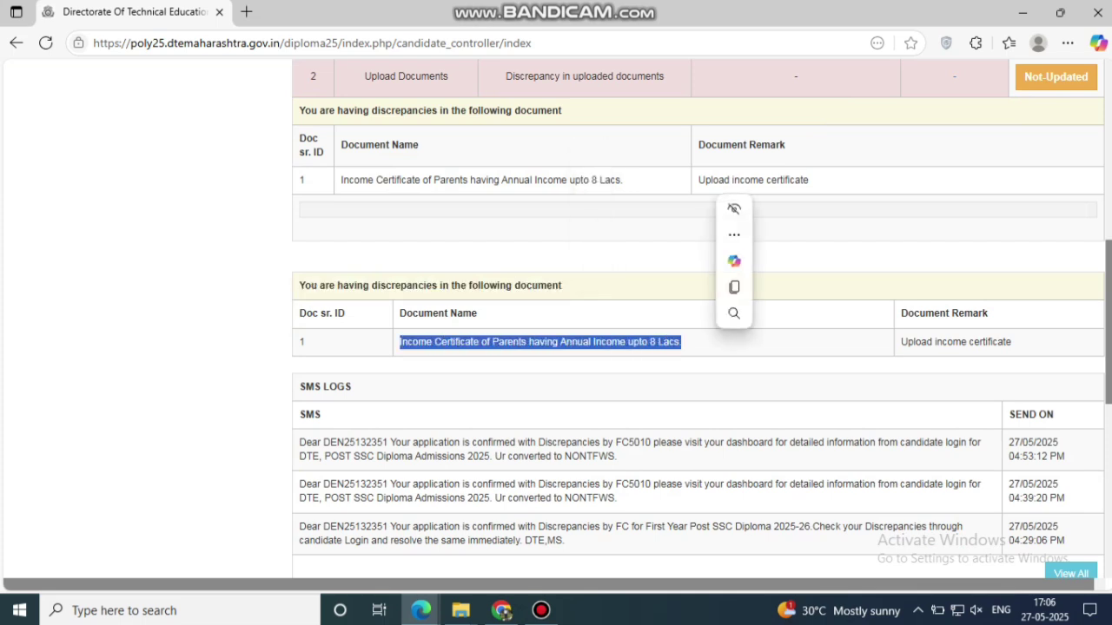
pyautogui.click(682, 341)
pyautogui.moveTo(900, 341); pyautogui.dragTo(1013, 341)
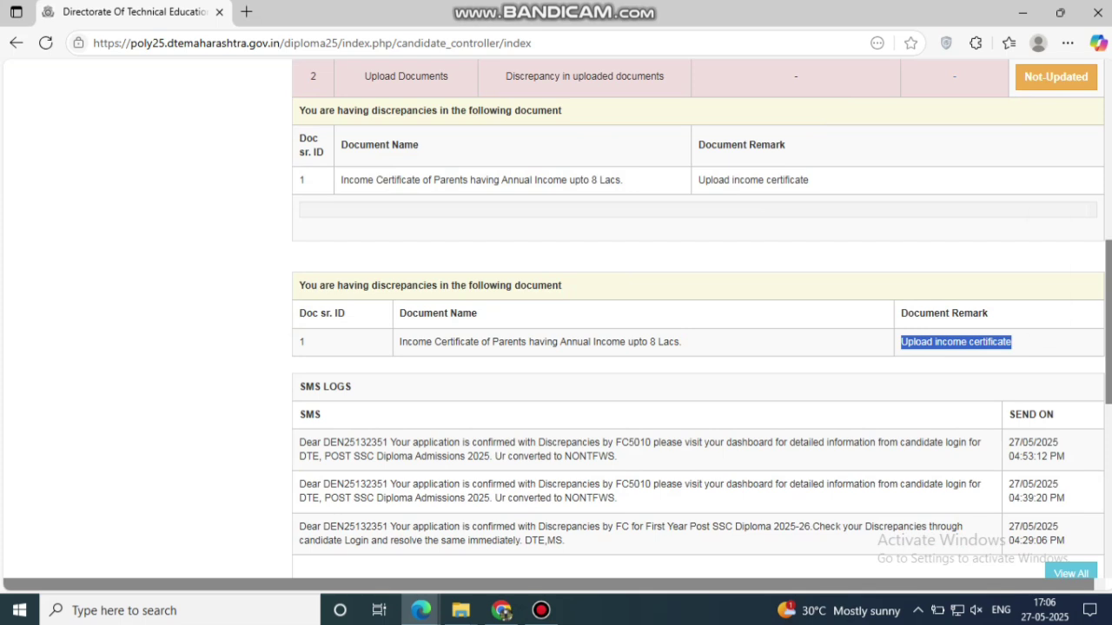
# - Open the form for submitting grievances to FC after confirmation and read its note
pyautogui.scroll(6, 556, 317)
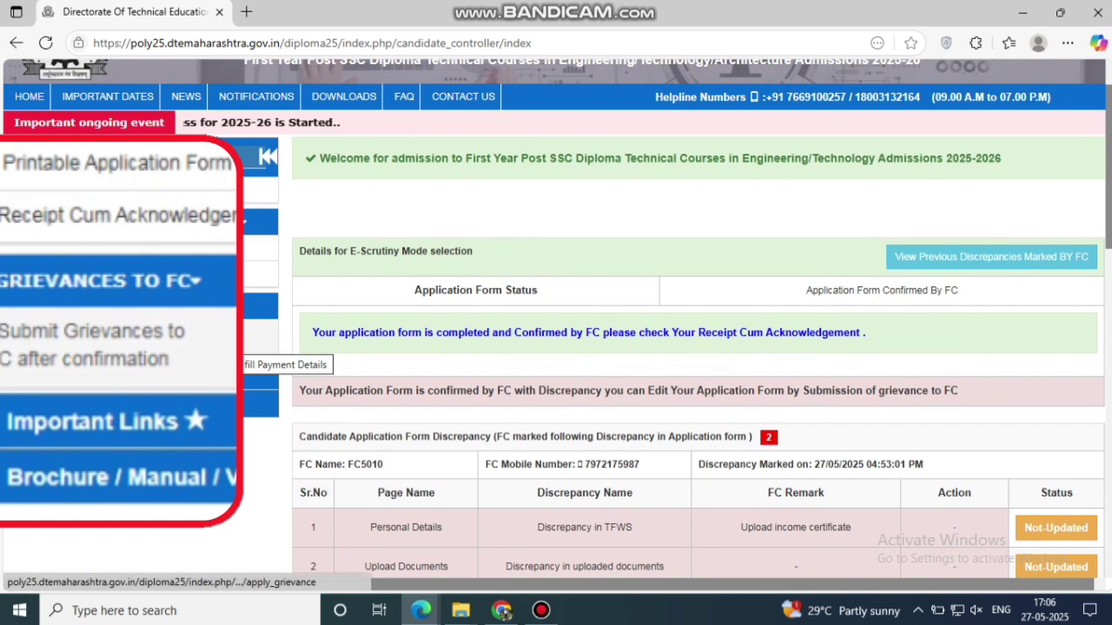
pyautogui.click(122, 343)
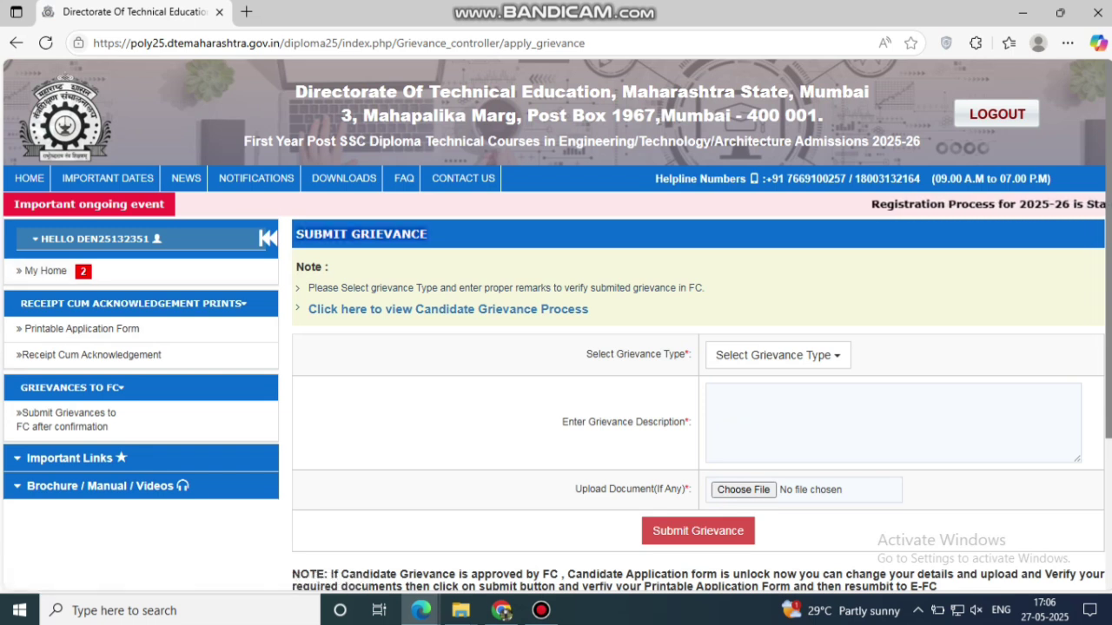
pyautogui.moveTo(309, 288); pyautogui.dragTo(705, 288)
pyautogui.scroll(-2, 556, 347)
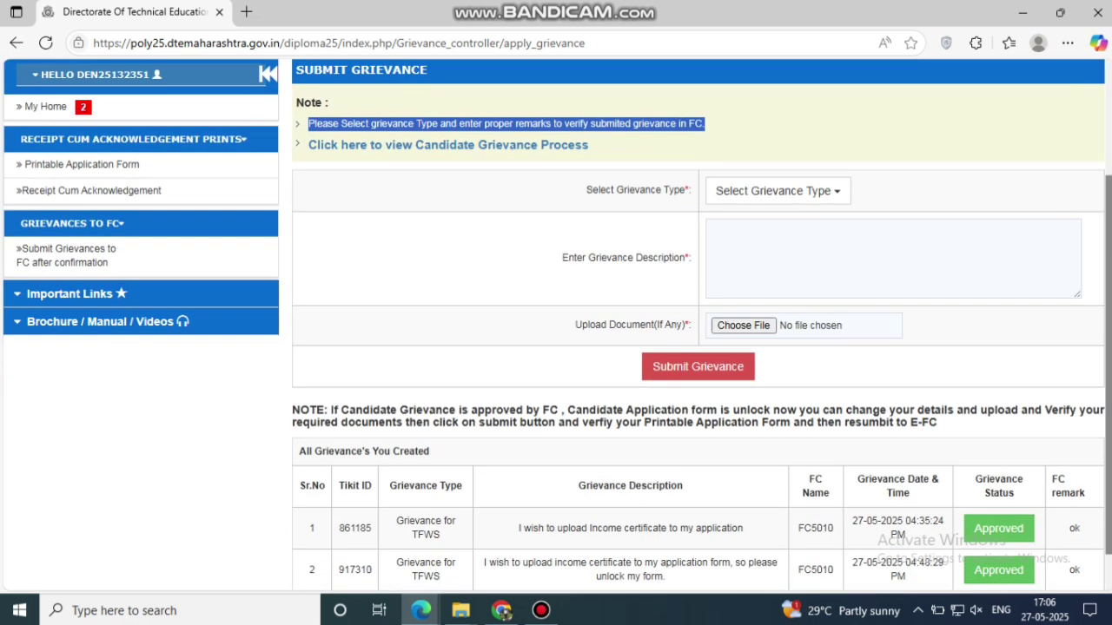
# - Set the grievance type to Grievance for TFWS
pyautogui.scroll(-1, 778, 141)
pyautogui.click(777, 141)
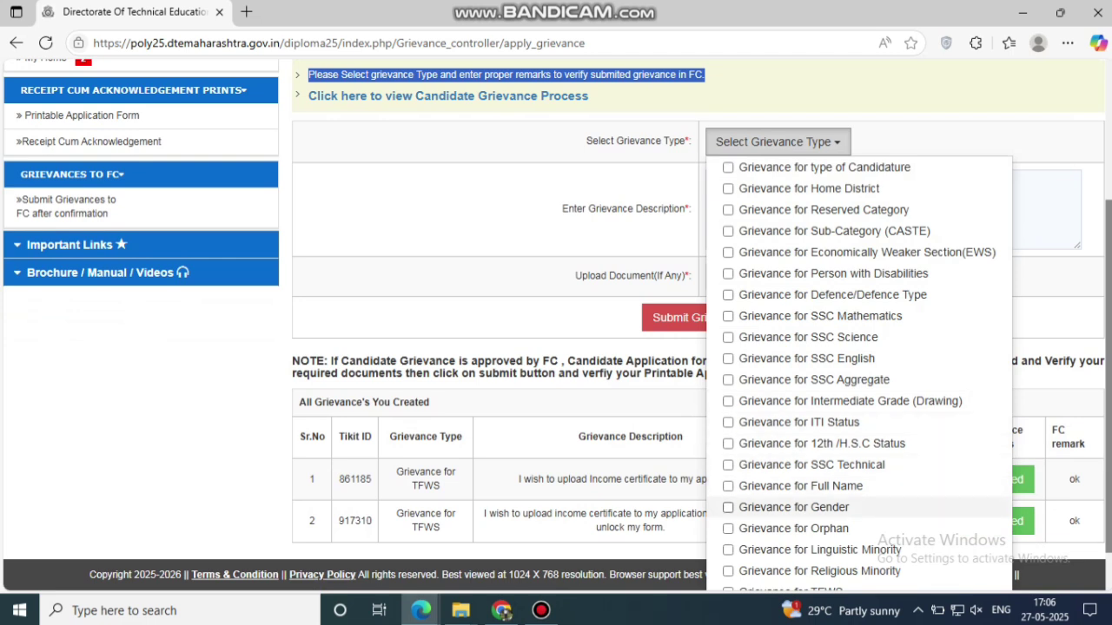
pyautogui.scroll(-1, 816, 507)
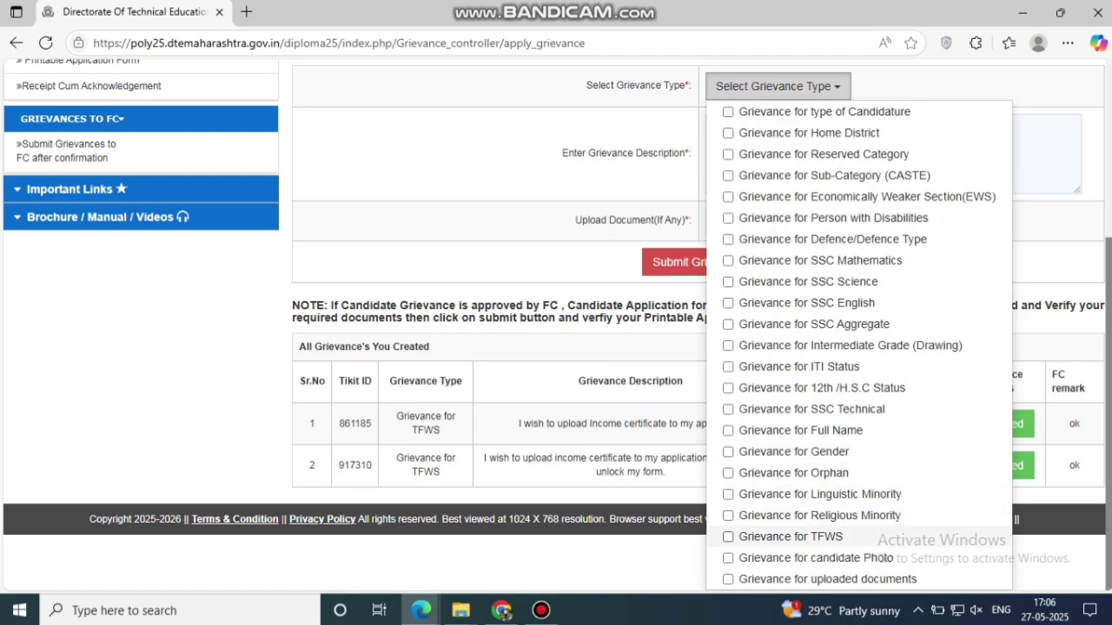
pyautogui.press('Up')
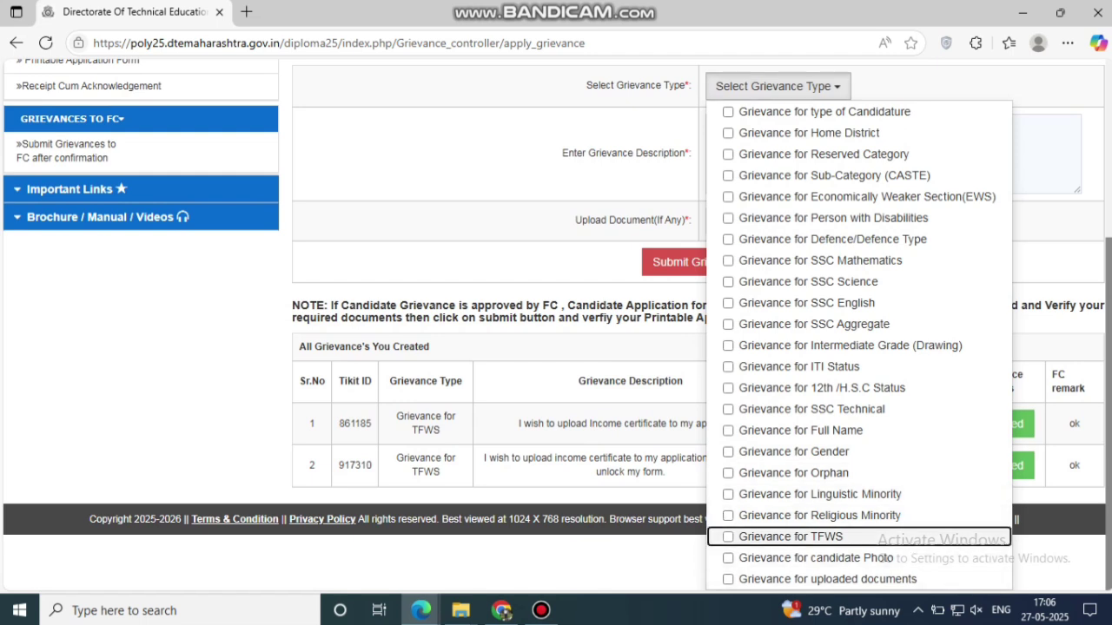
pyautogui.press('space')
pyautogui.press('Escape')
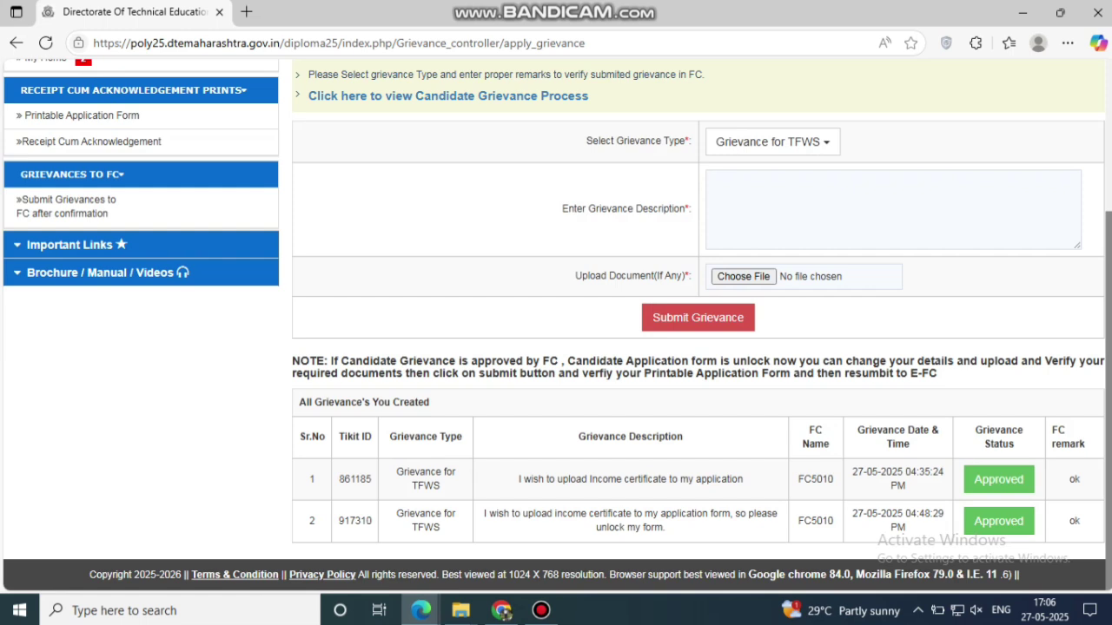
# - Enter the grievance description "I want to upload income certificate to my application form, so please unlock my form."
pyautogui.write('want to ')
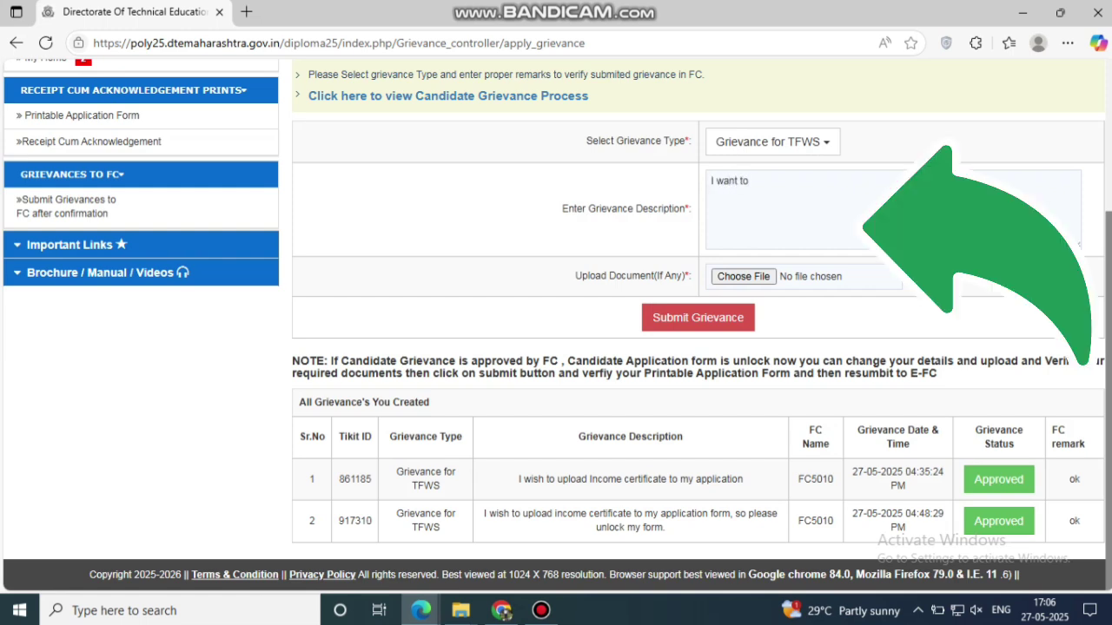
pyautogui.write('upload income cert')
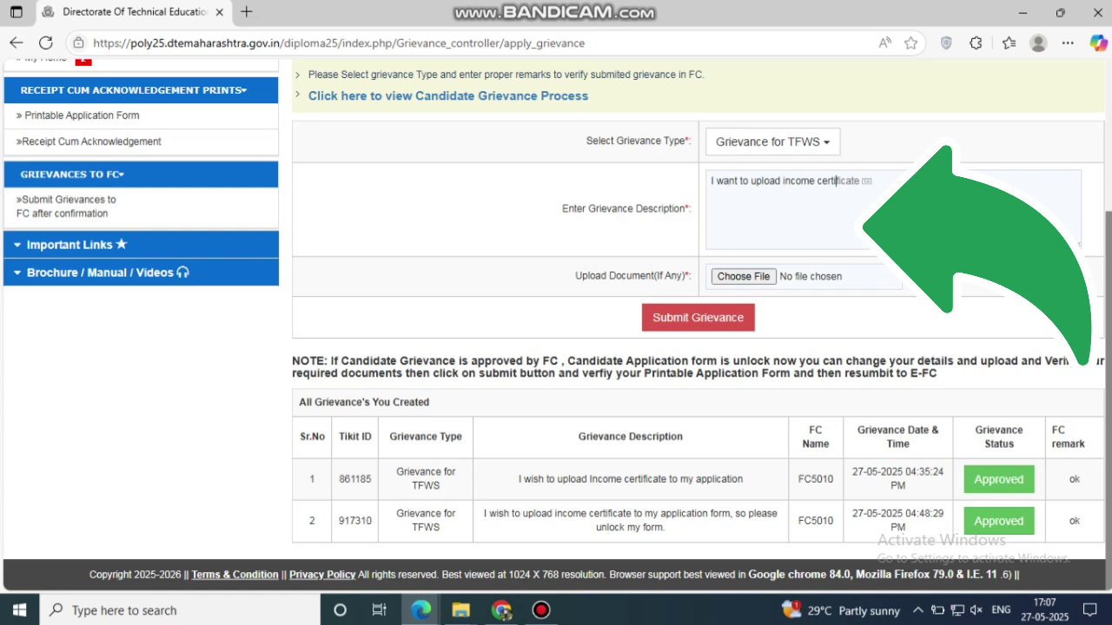
pyautogui.write('ificate to my ')
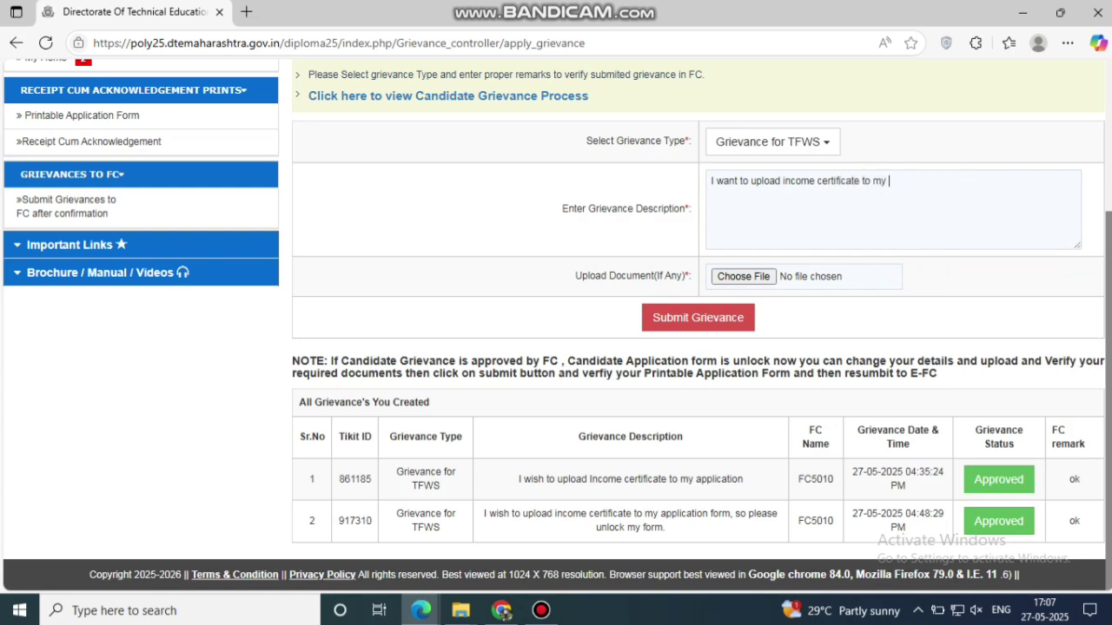
pyautogui.write('appli')
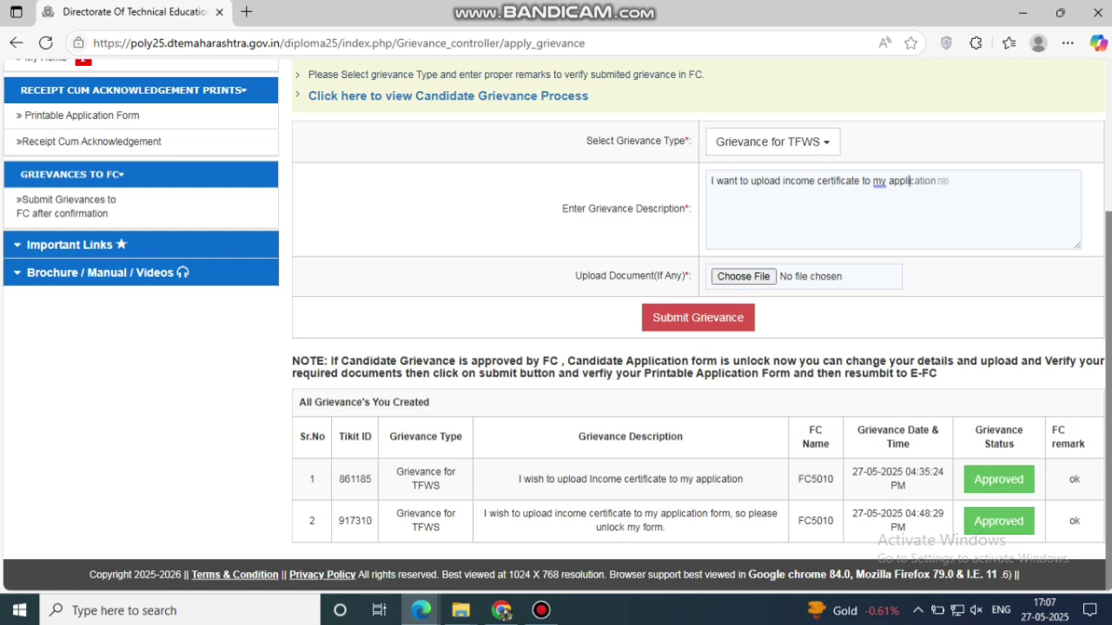
pyautogui.write('cation form, so please un')
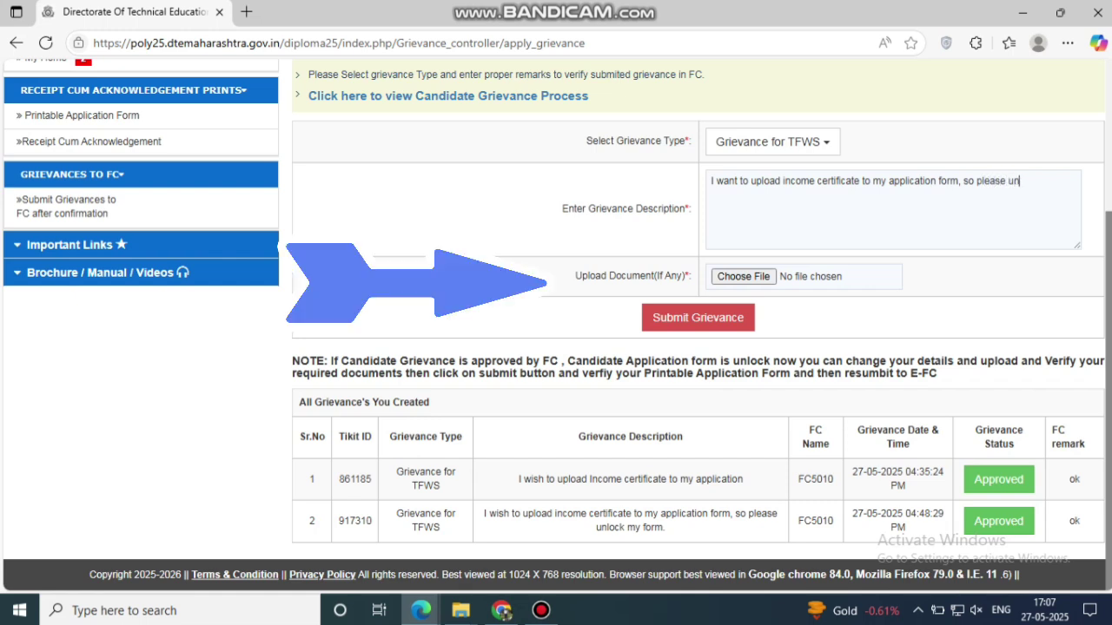
pyautogui.write('lock my form.')
pyautogui.moveTo(561, 208); pyautogui.dragTo(690, 209)
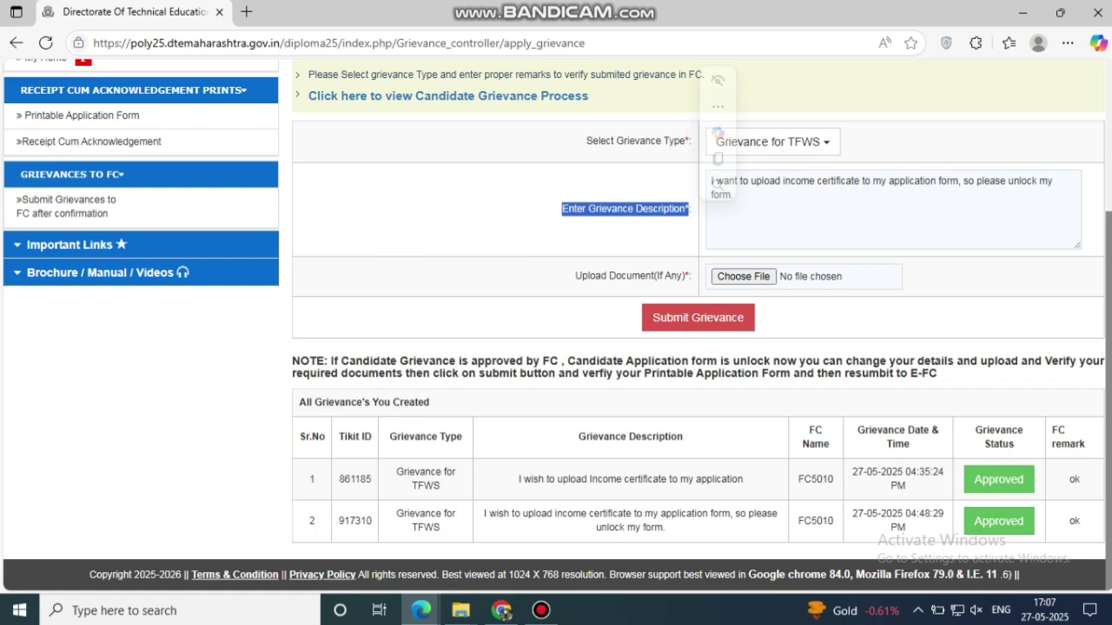
# - Attach the Income Certificate PDF from the Diploma folder as the supporting document and submit the grievance
pyautogui.moveTo(575, 275); pyautogui.dragTo(690, 275)
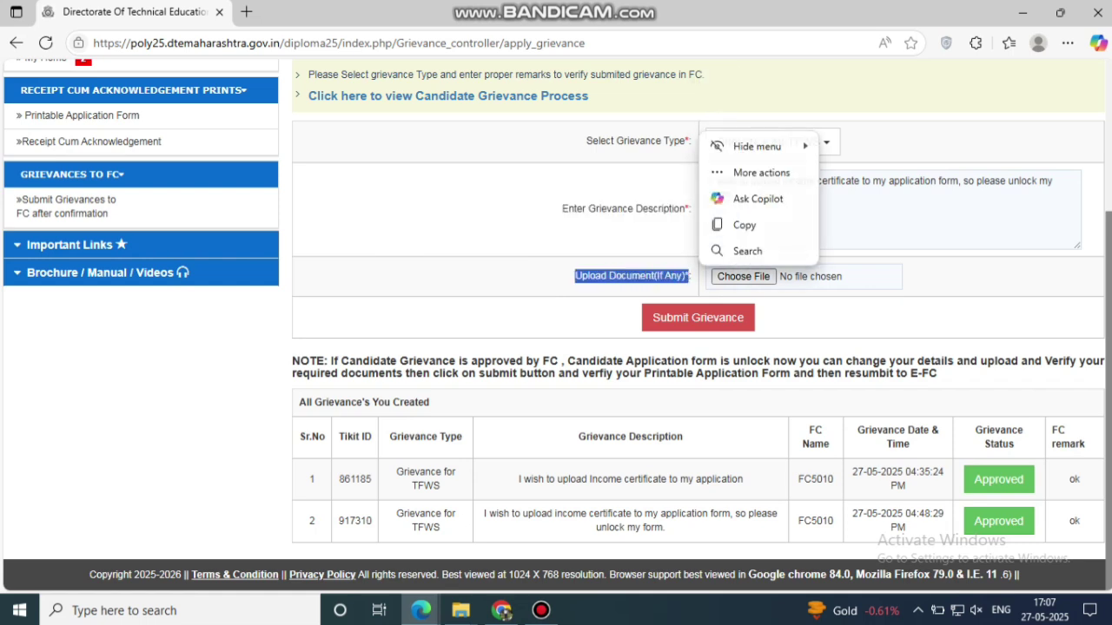
pyautogui.click(744, 276)
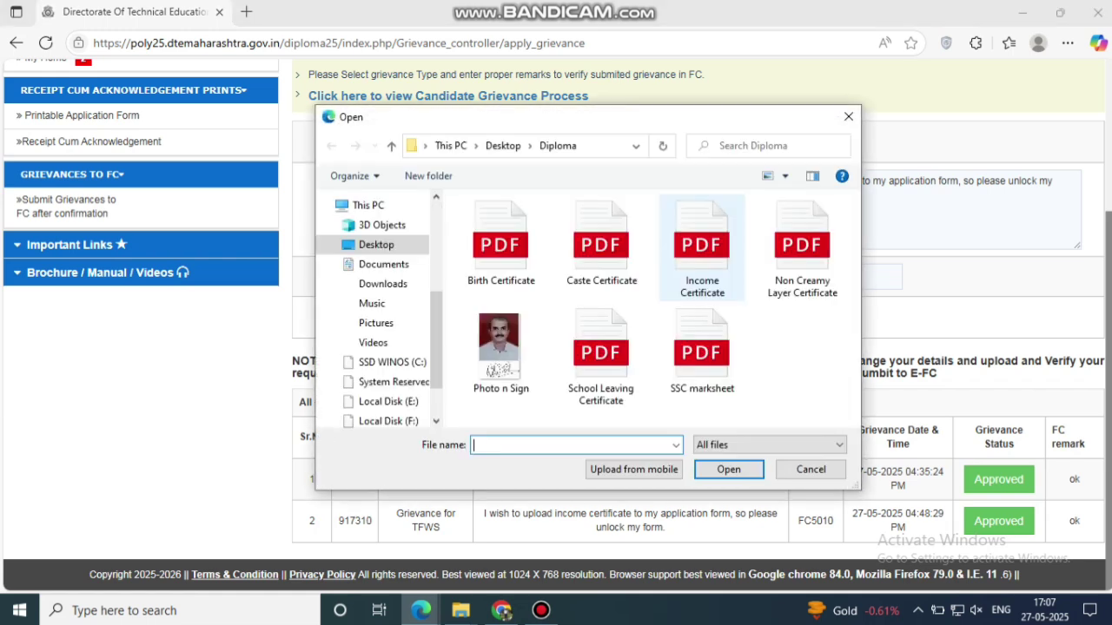
pyautogui.click(702, 248)
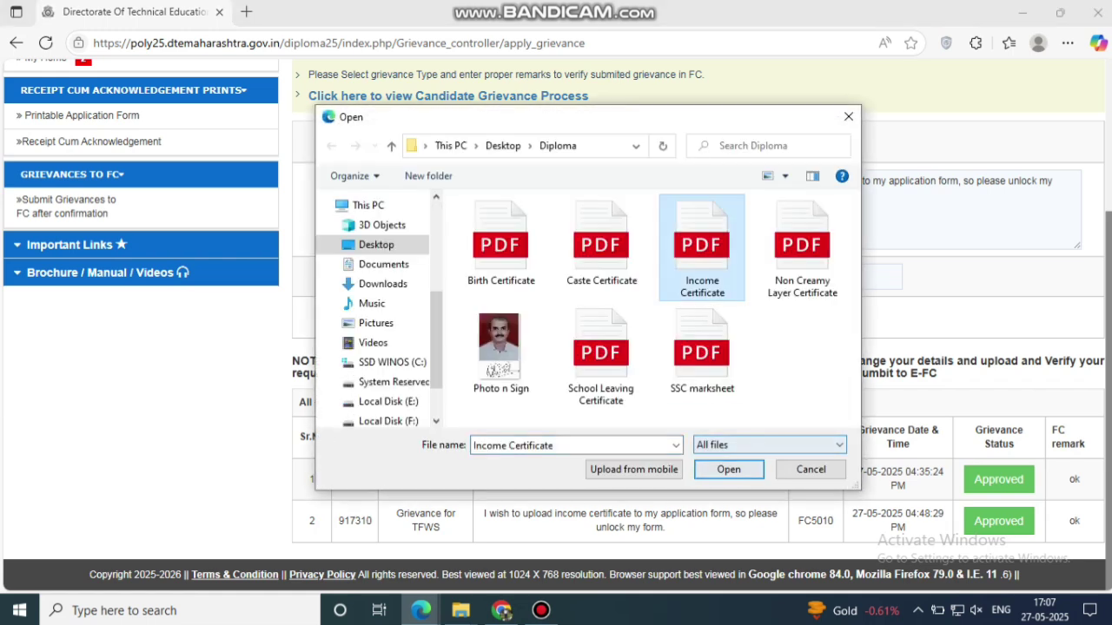
pyautogui.press('Return')
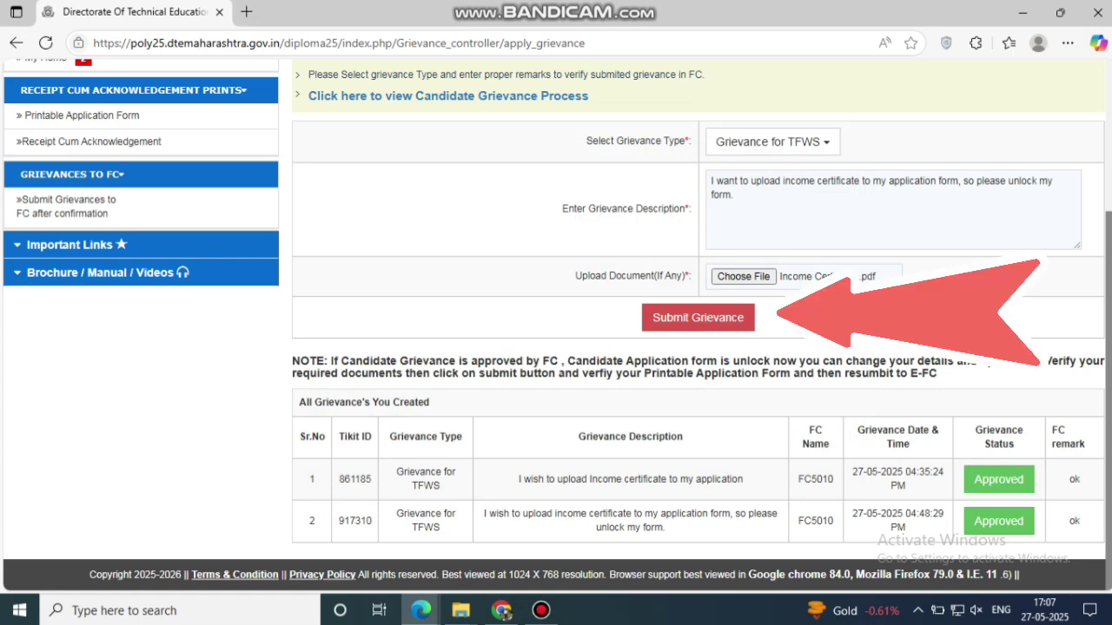
pyautogui.click(698, 318)
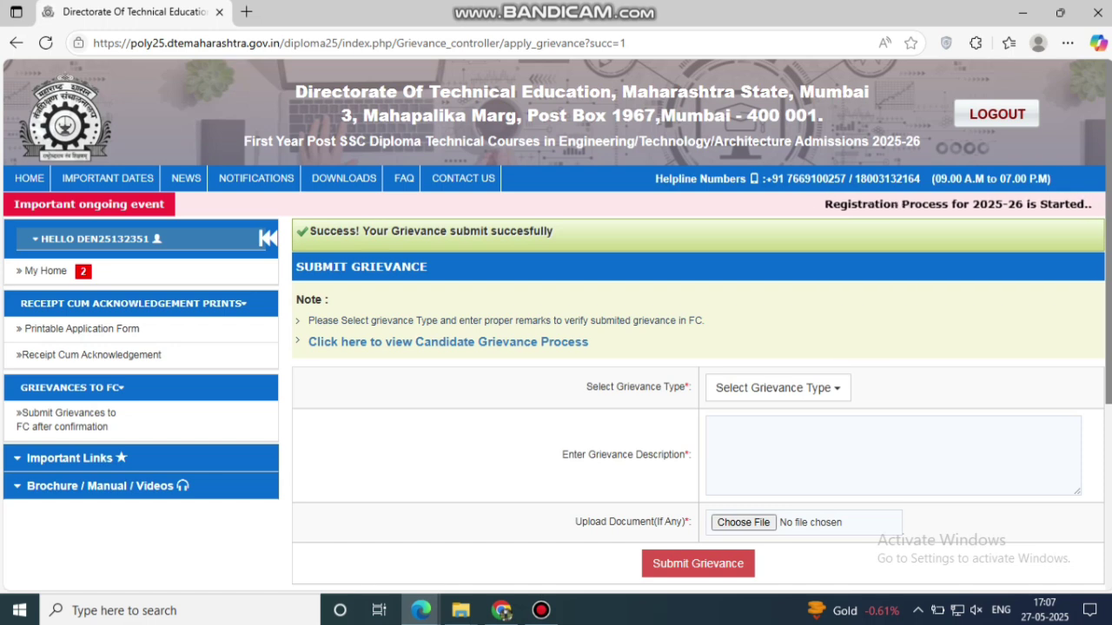
# - Check the submission message and the newest grievance's description, FC name and status in the list of created grievances
pyautogui.moveTo(362, 231); pyautogui.dragTo(550, 231)
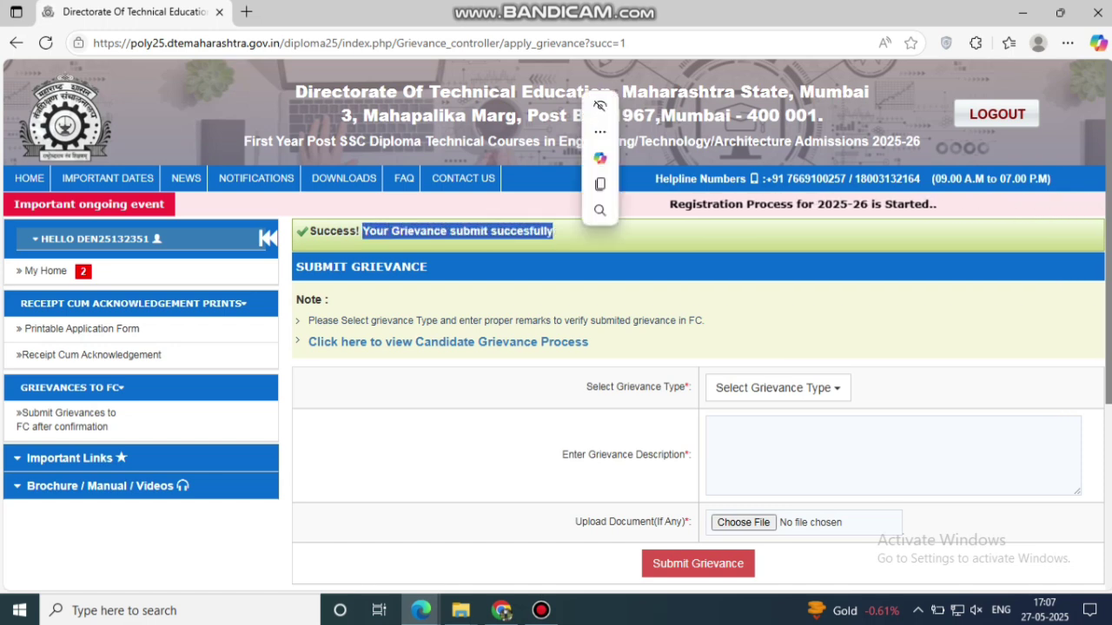
pyautogui.scroll(-3, 556, 321)
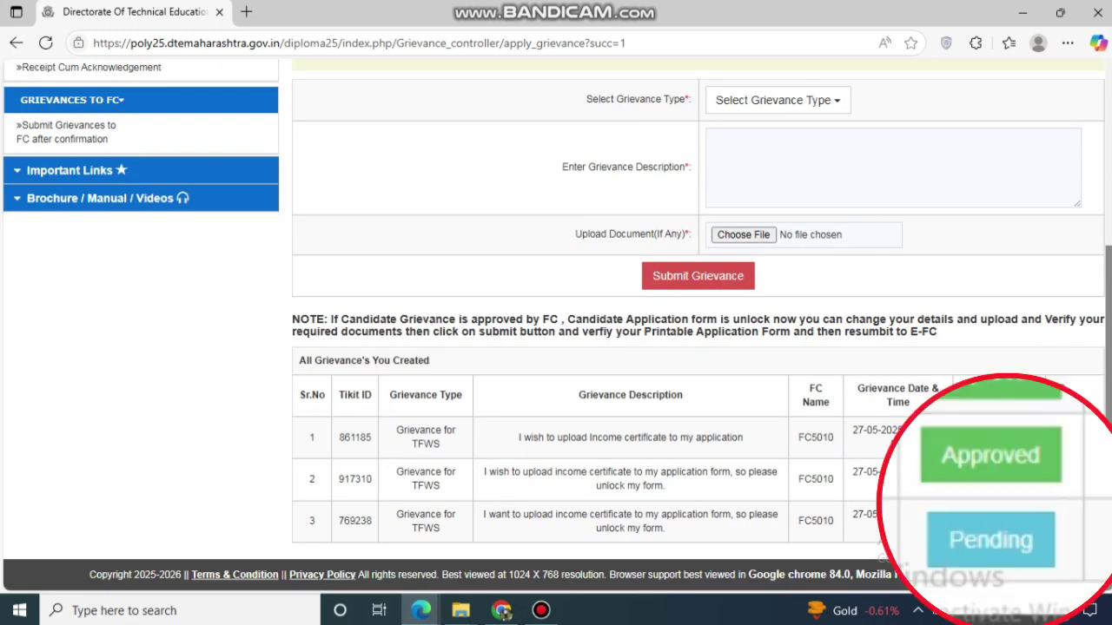
pyautogui.moveTo(398, 514); pyautogui.dragTo(665, 529)
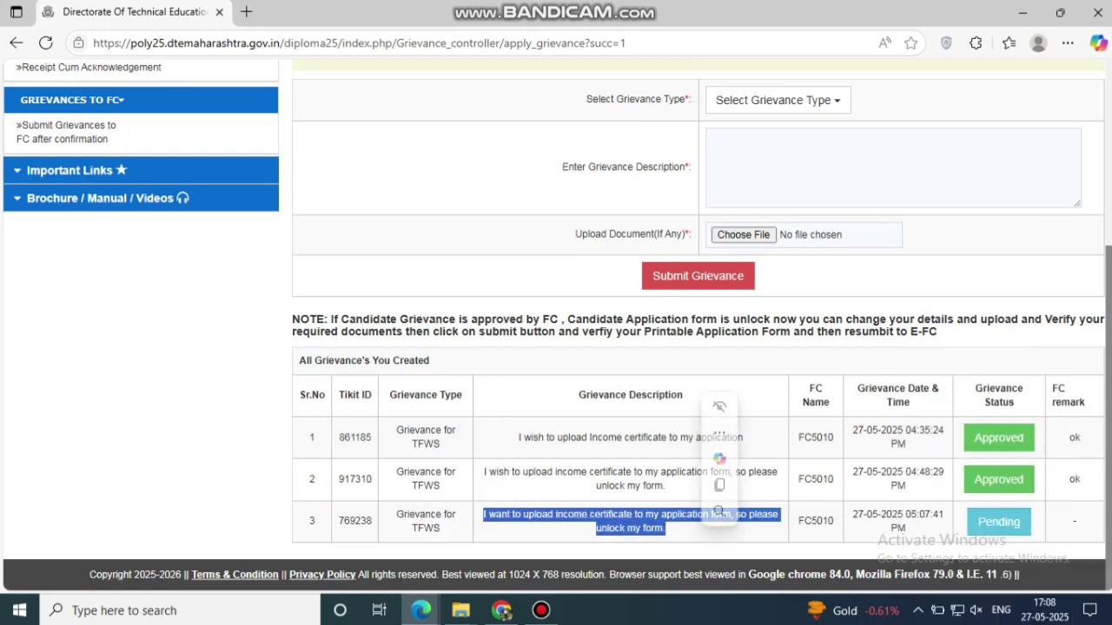
pyautogui.doubleClick(816, 521)
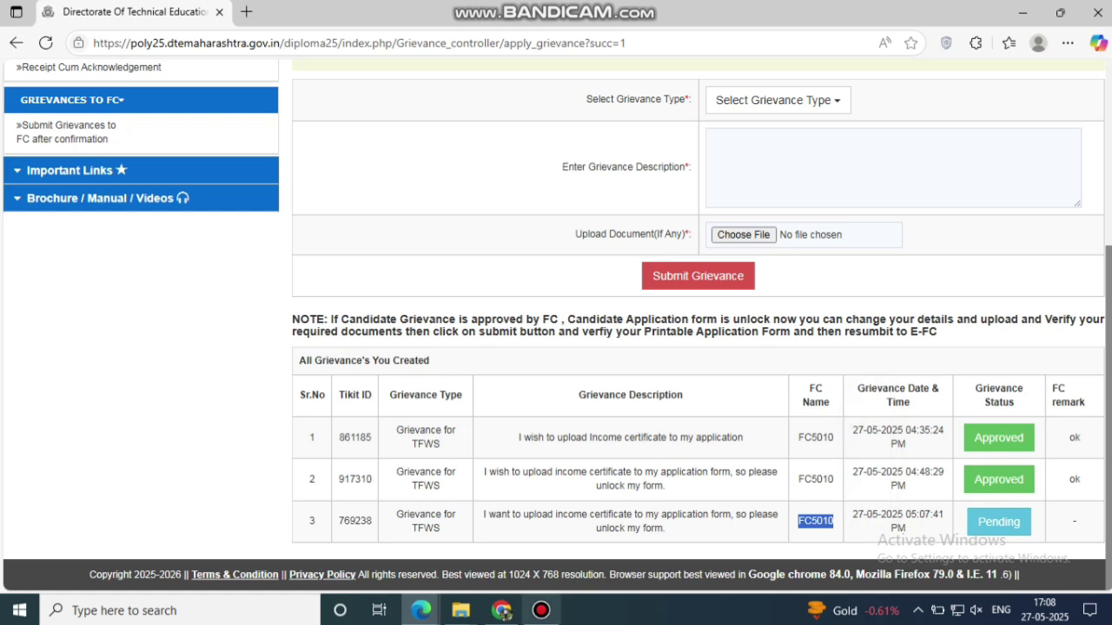
pyautogui.click(540, 610)
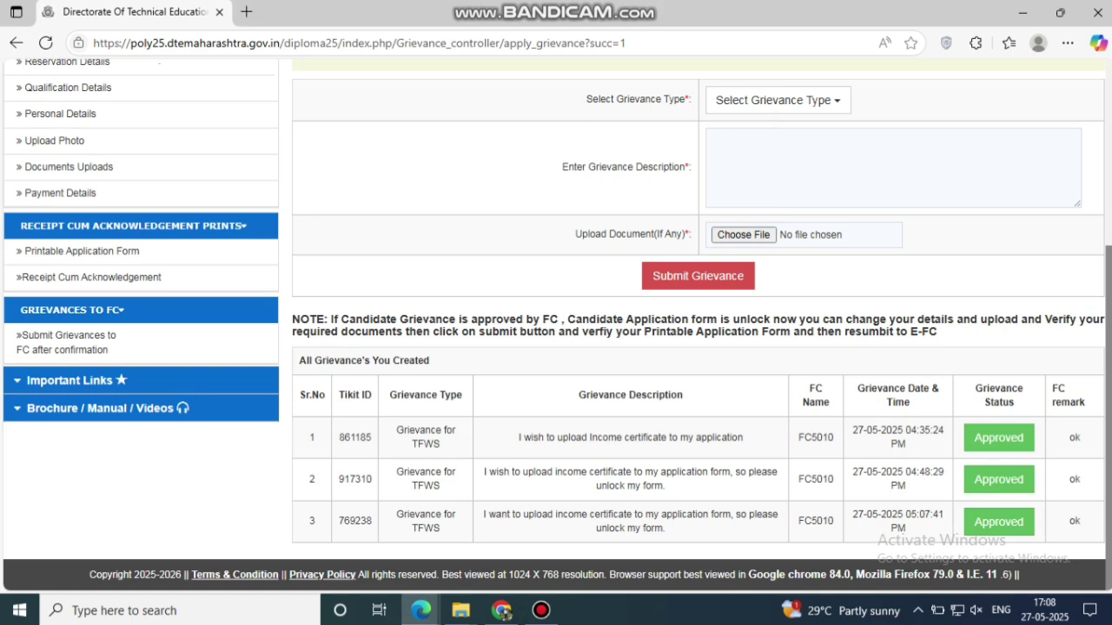
pyautogui.moveTo(396, 514); pyautogui.dragTo(666, 528)
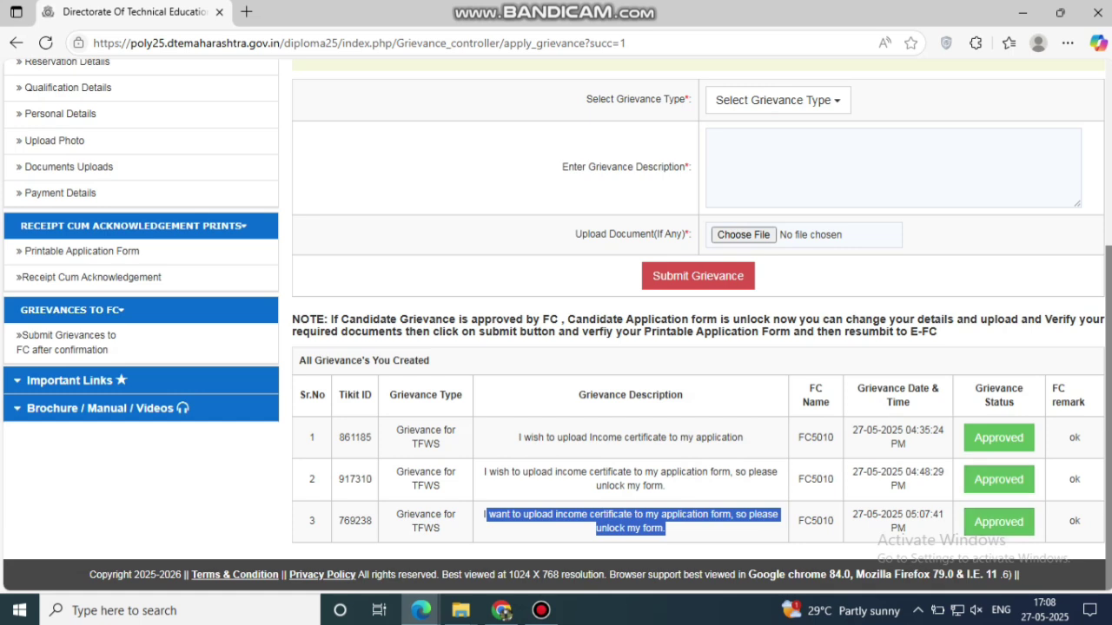
# - Open the Documents Uploads page and read the marked discrepancy, its FC remark and the document name
pyautogui.scroll(3, 556, 325)
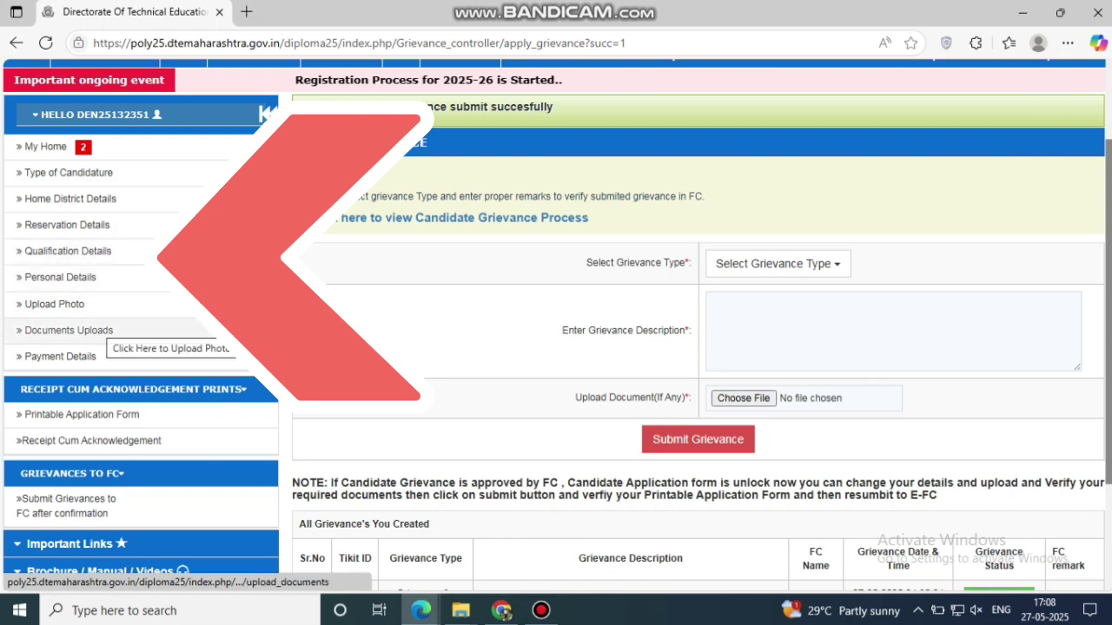
pyautogui.click(105, 331)
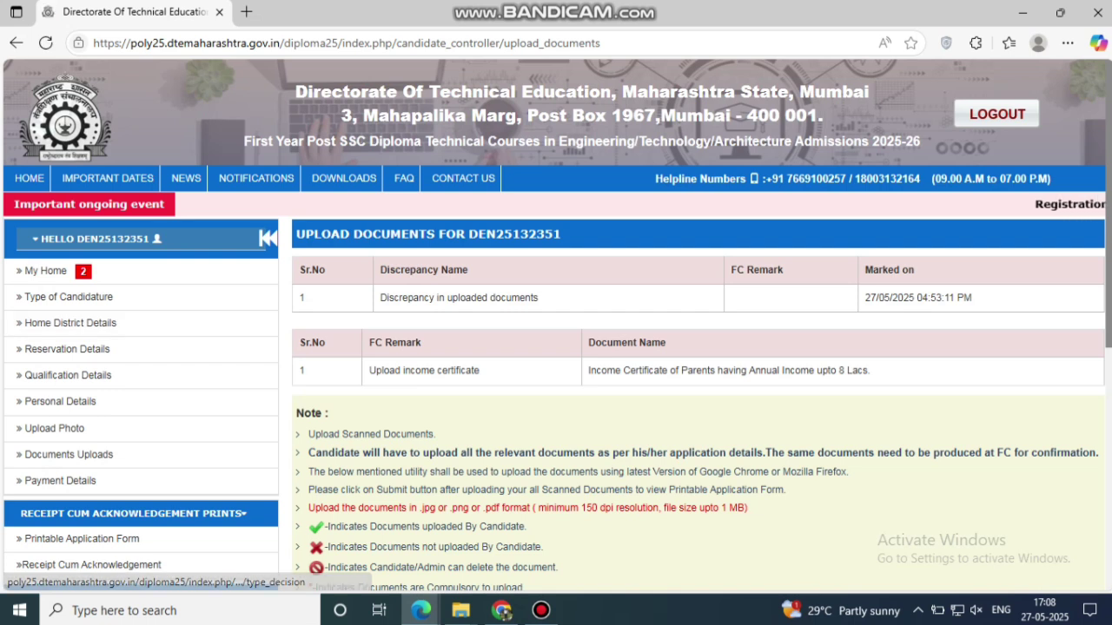
pyautogui.moveTo(380, 298); pyautogui.dragTo(539, 298)
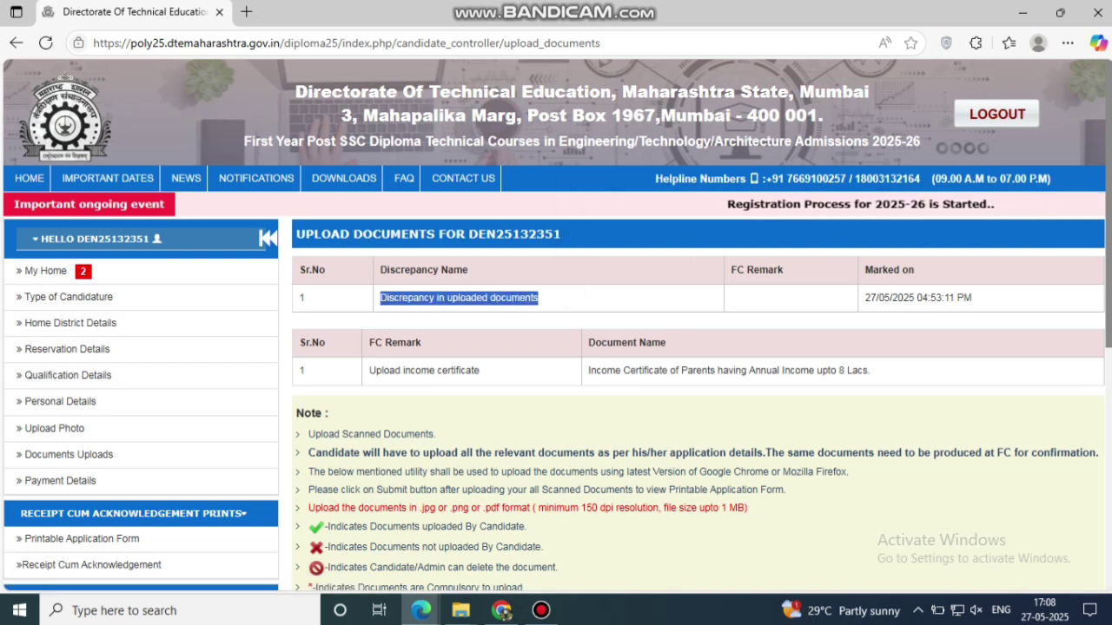
pyautogui.moveTo(369, 370); pyautogui.dragTo(486, 374)
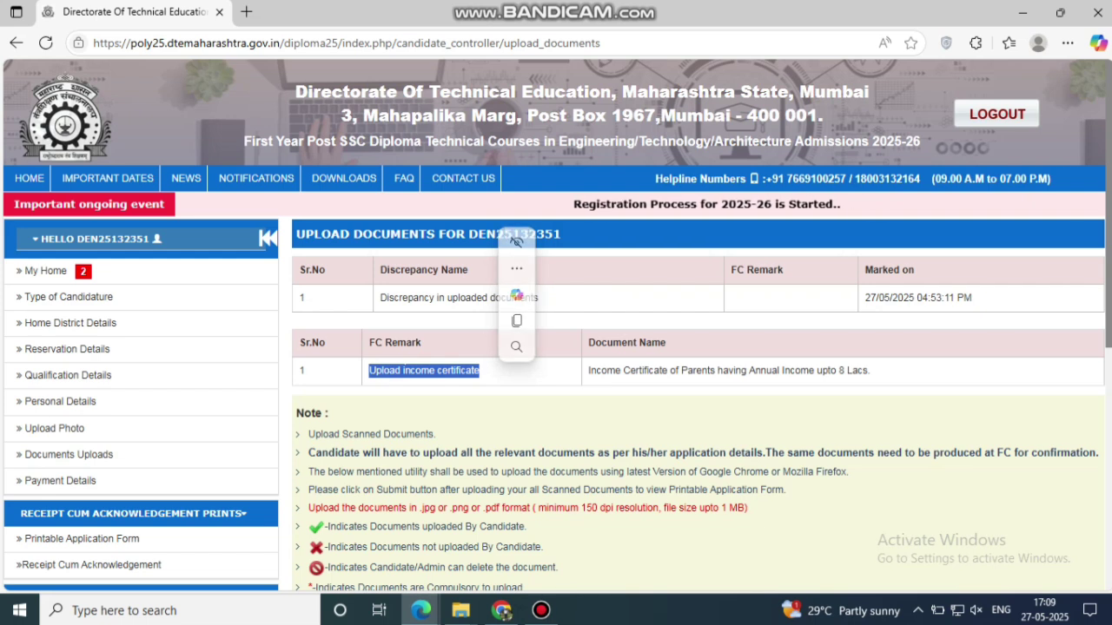
pyautogui.click(556, 371)
pyautogui.moveTo(588, 370); pyautogui.dragTo(874, 371)
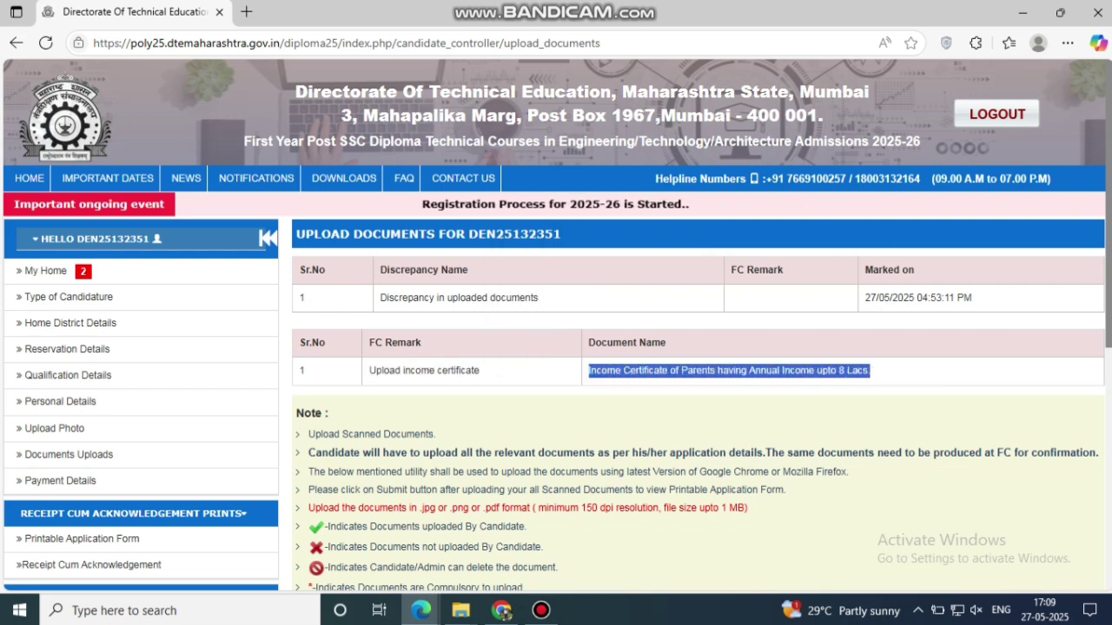
# - Upload the file for "Income Certificate of Parents having Annual Income upto 8 Lacs." and check its upload message and status
pyautogui.scroll(-1, 874, 370)
pyautogui.scroll(-5, 556, 325)
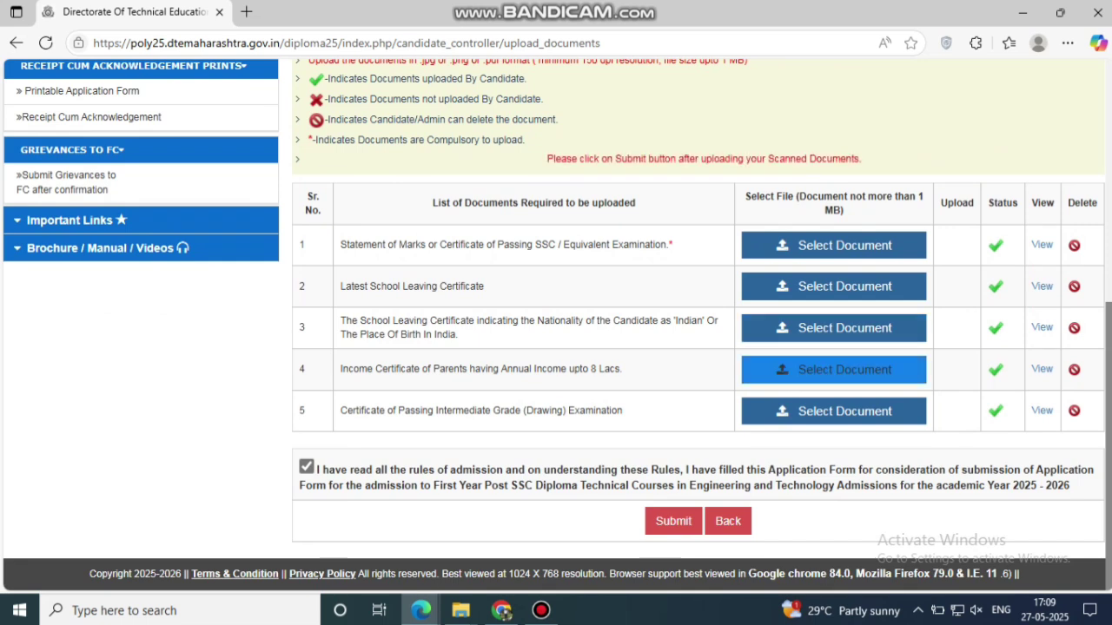
pyautogui.click(834, 369)
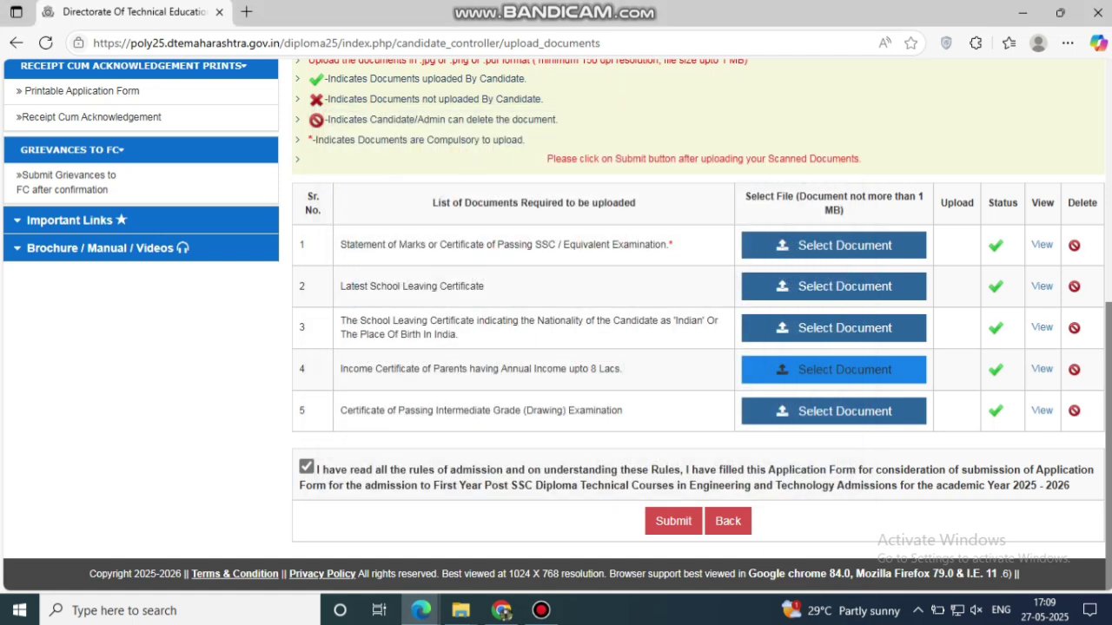
pyautogui.scroll(-5, 1041, 369)
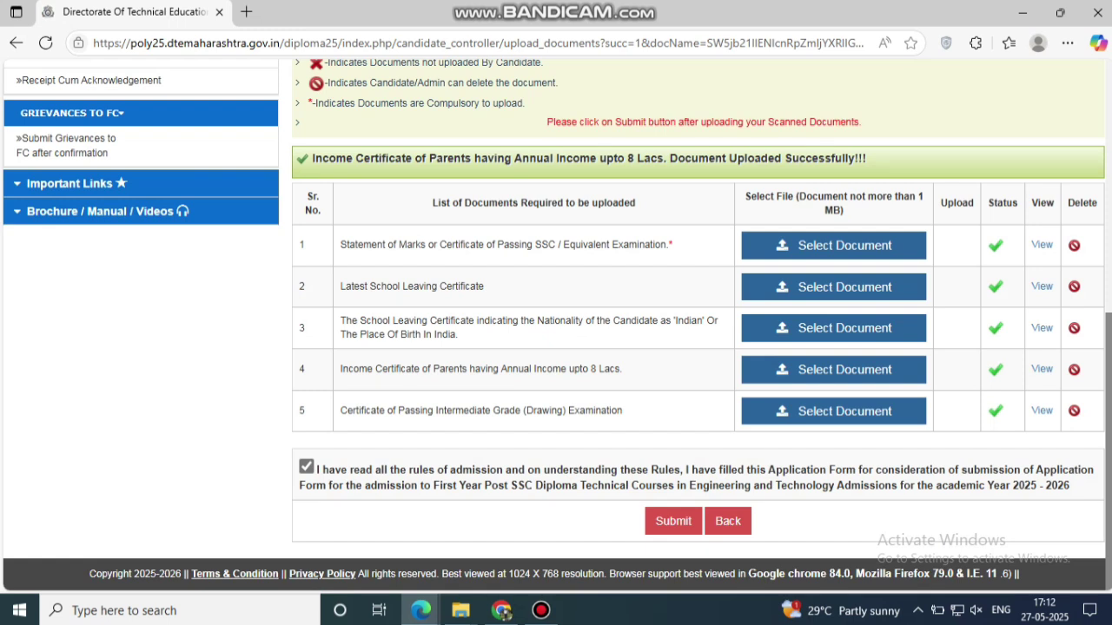
pyautogui.moveTo(311, 158); pyautogui.dragTo(590, 158)
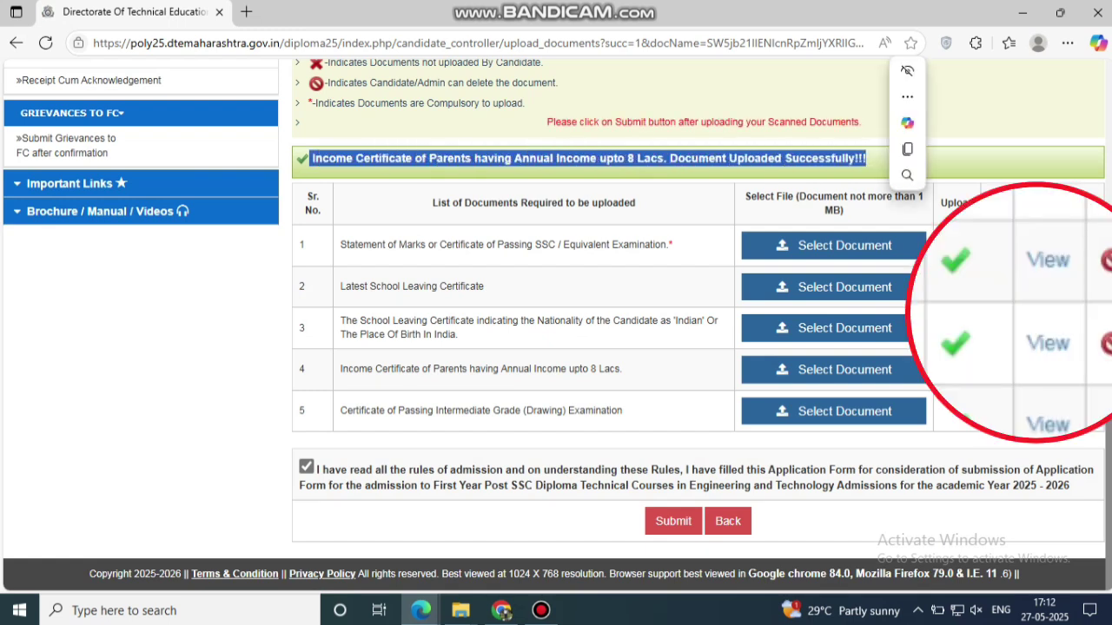
pyautogui.click(972, 260)
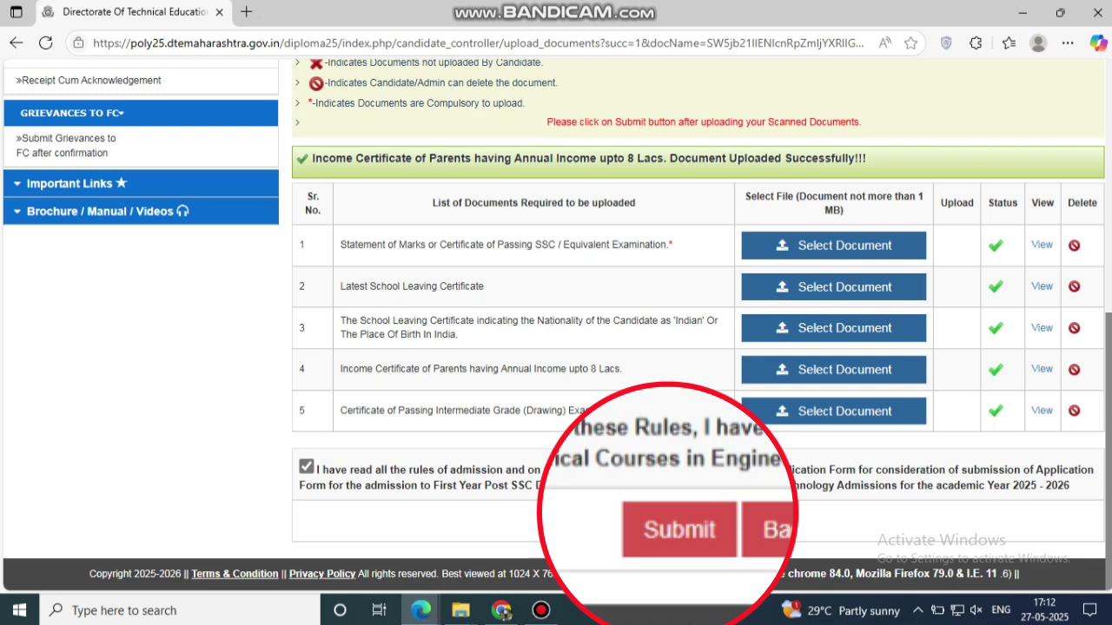
# - Submit the uploaded documents, confirm that the provided data is correct, and proceed to reconfirming the application form
pyautogui.click(673, 520)
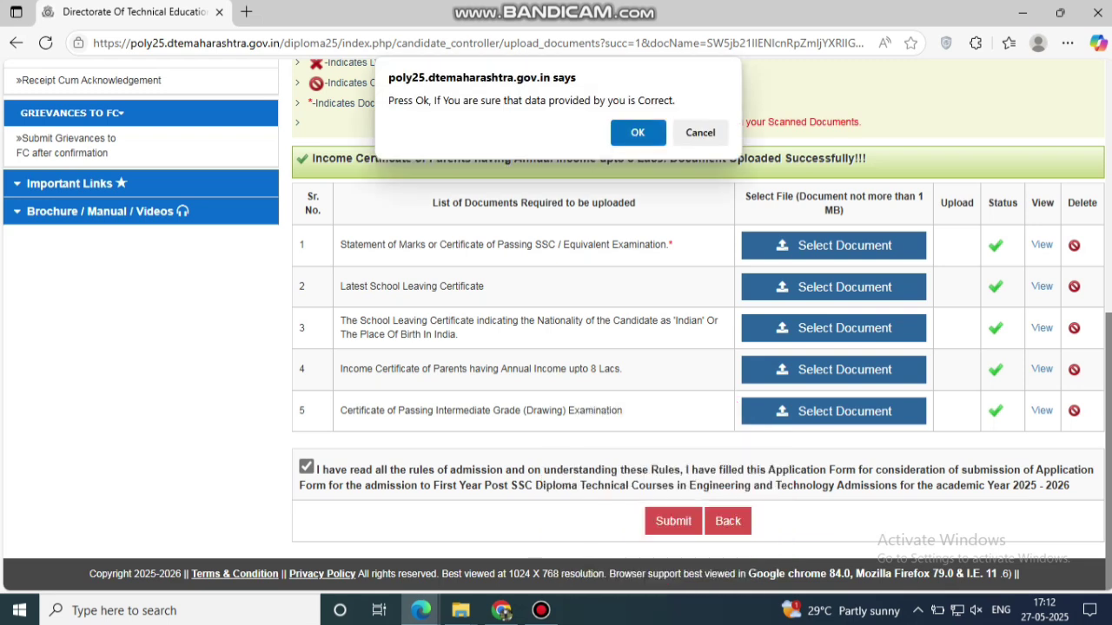
pyautogui.press('Return')
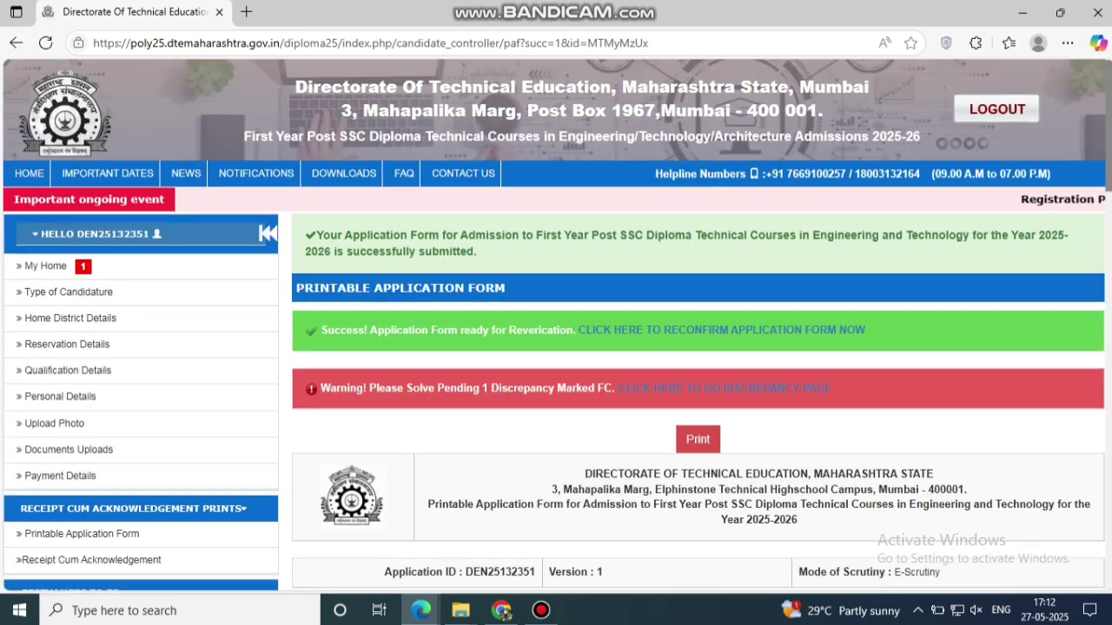
pyautogui.scroll(-2, 556, 347)
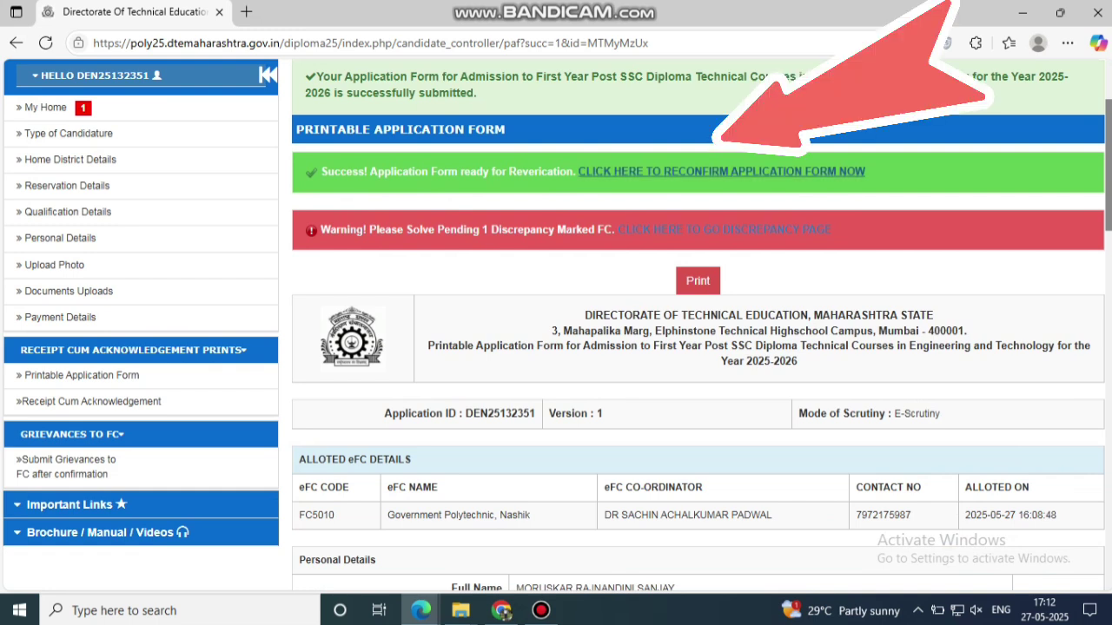
pyautogui.click(721, 171)
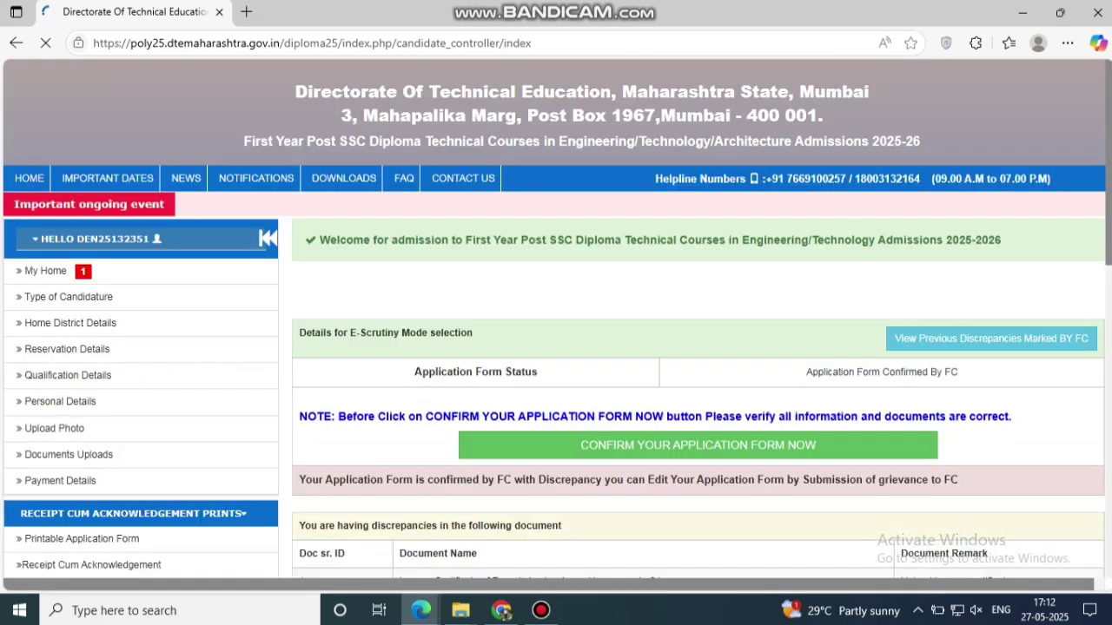
# - Read the note about verifying all information, then confirm the application form and accept its resubmission to EFC
pyautogui.scroll(-3, 695, 348)
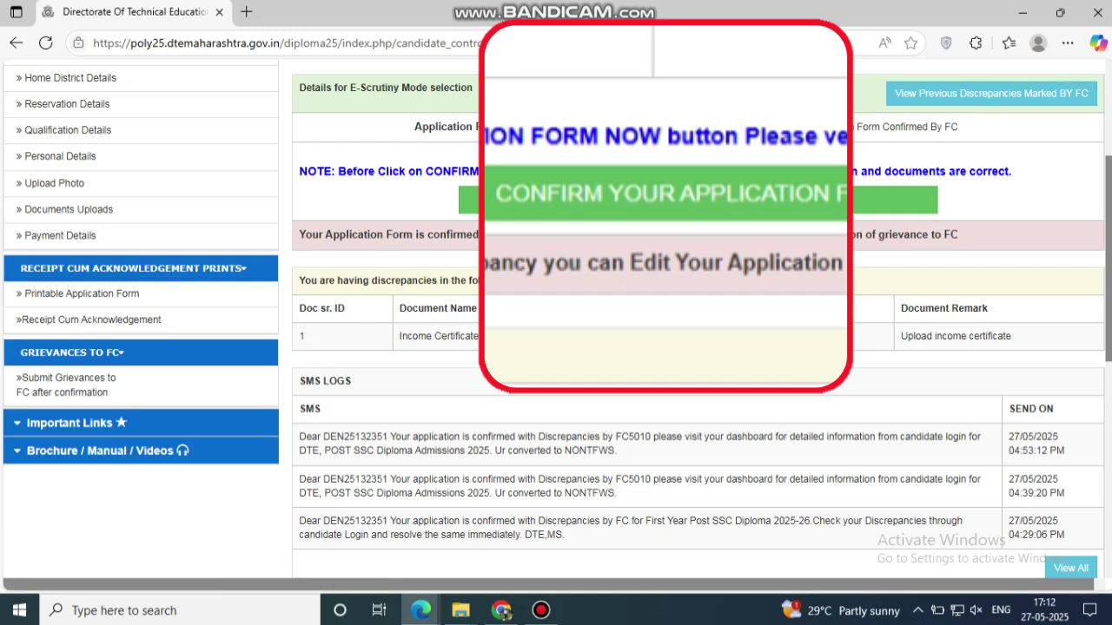
pyautogui.moveTo(337, 171); pyautogui.dragTo(1011, 171)
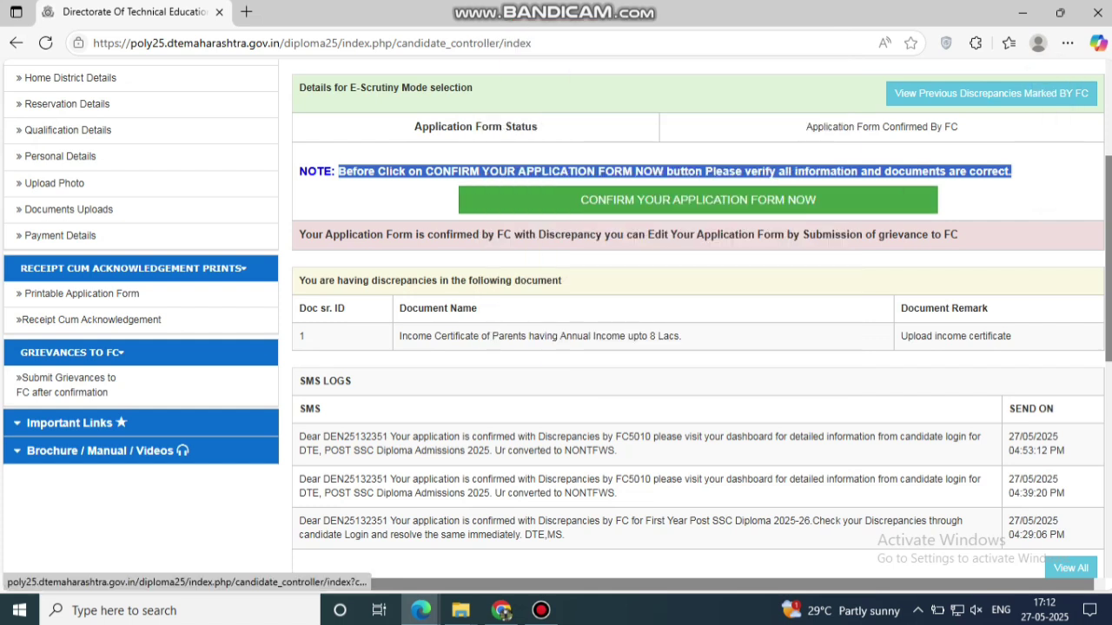
pyautogui.click(698, 200)
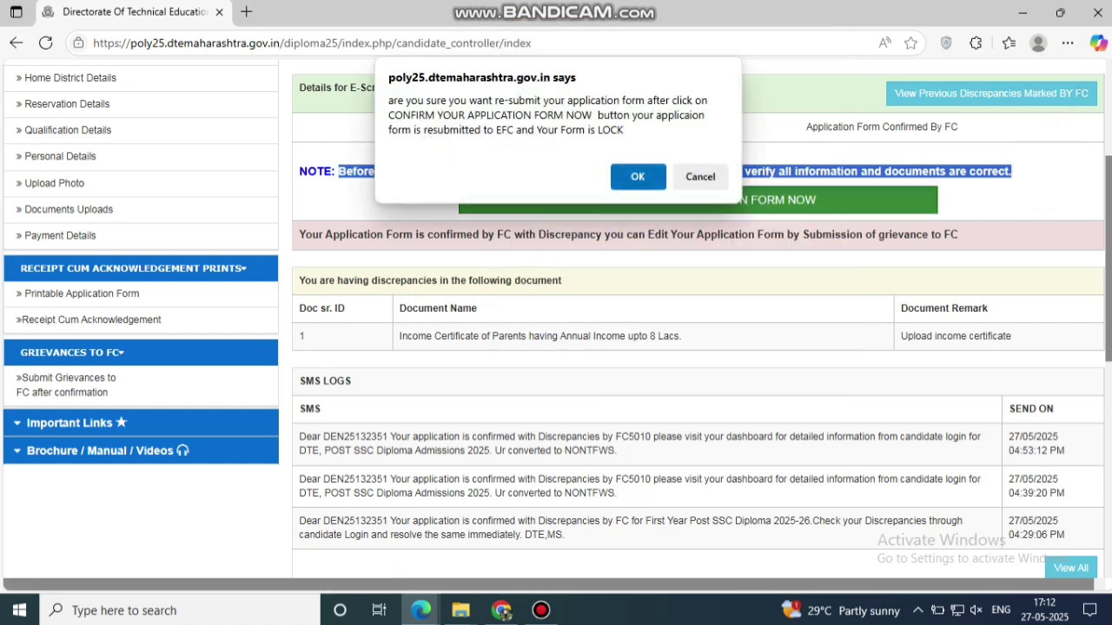
pyautogui.press('Return')
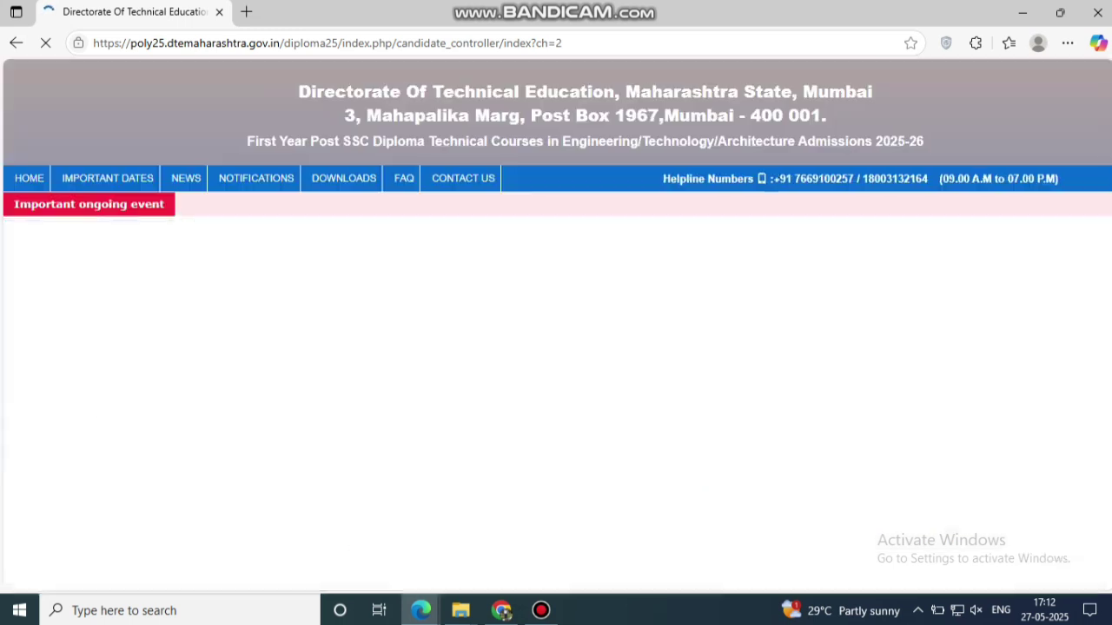
# - Check the application form's reverification message under the E-Scrutiny mode details
pyautogui.scroll(-2, 556, 321)
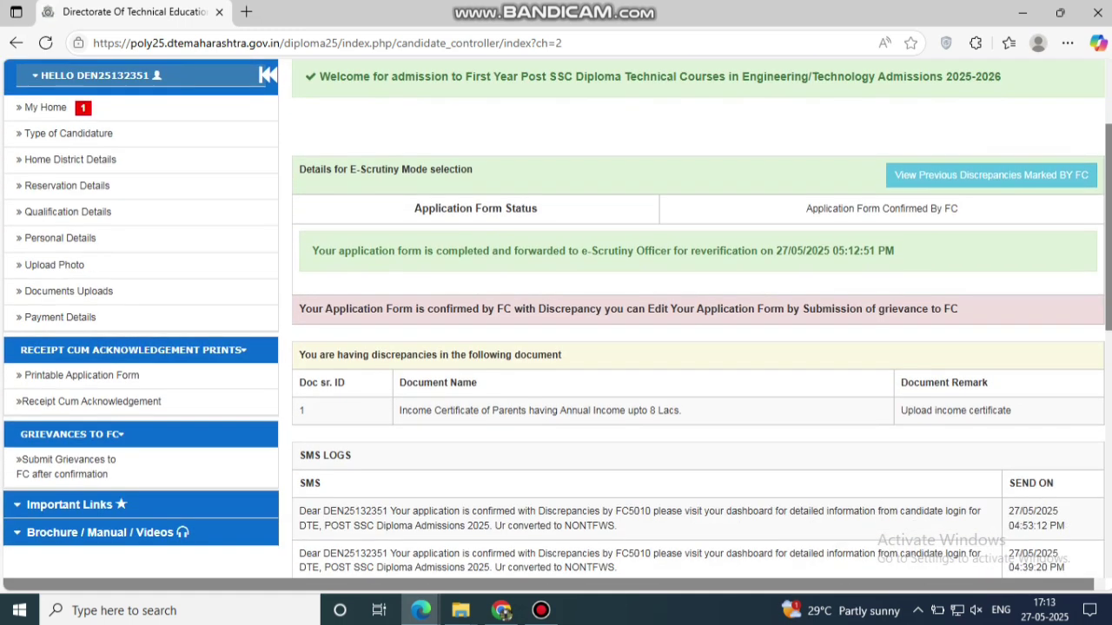
pyautogui.moveTo(311, 251); pyautogui.dragTo(894, 251)
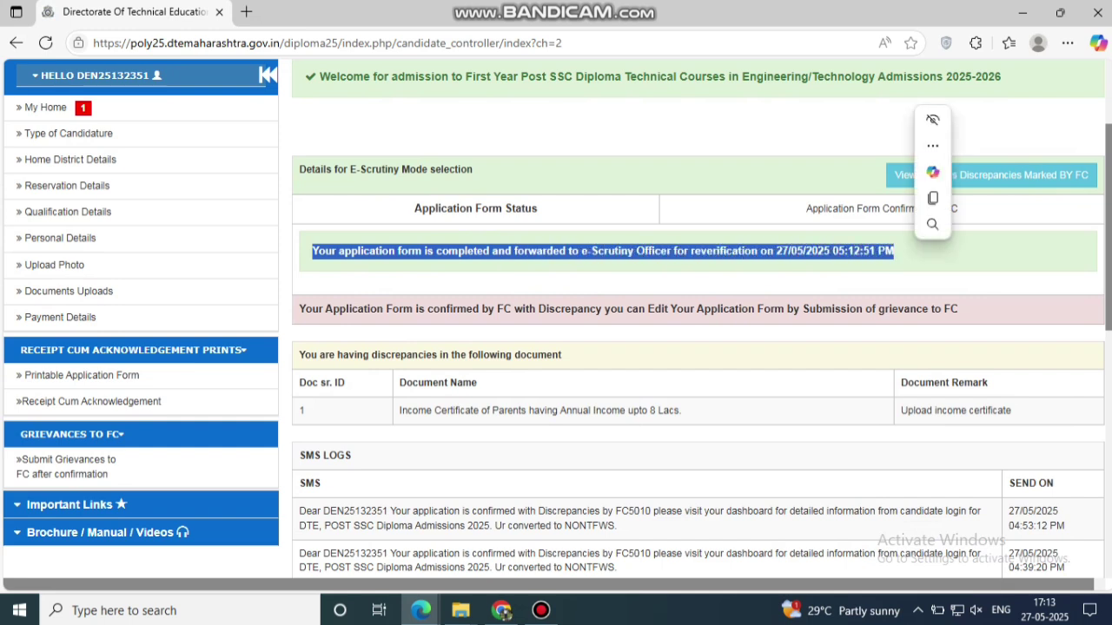
pyautogui.click(833, 284)
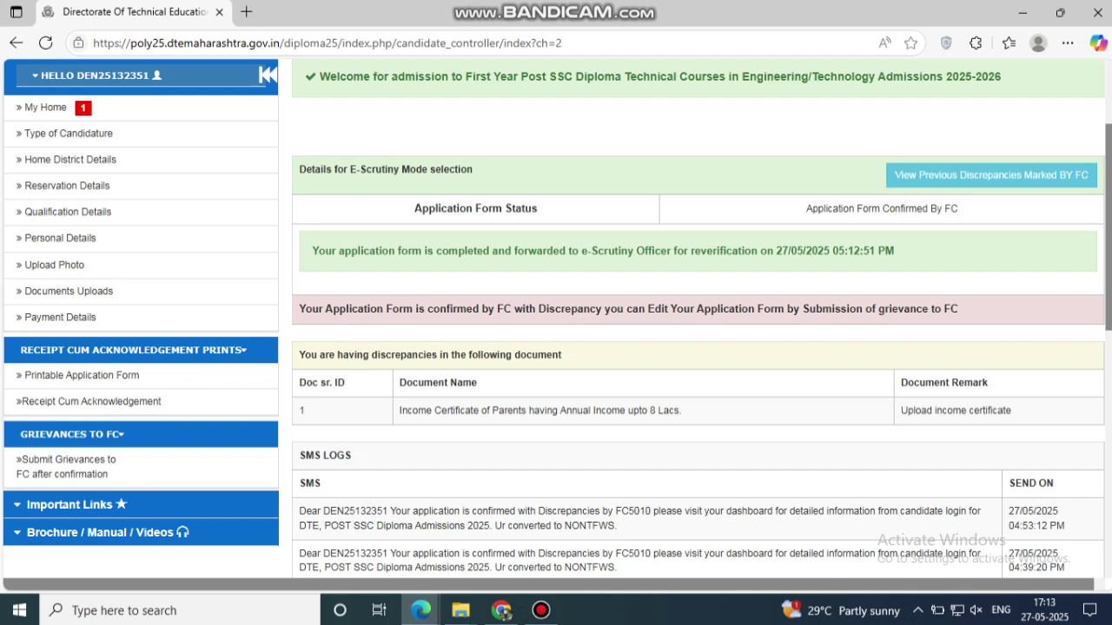
pyautogui.moveTo(312, 251); pyautogui.dragTo(895, 251)
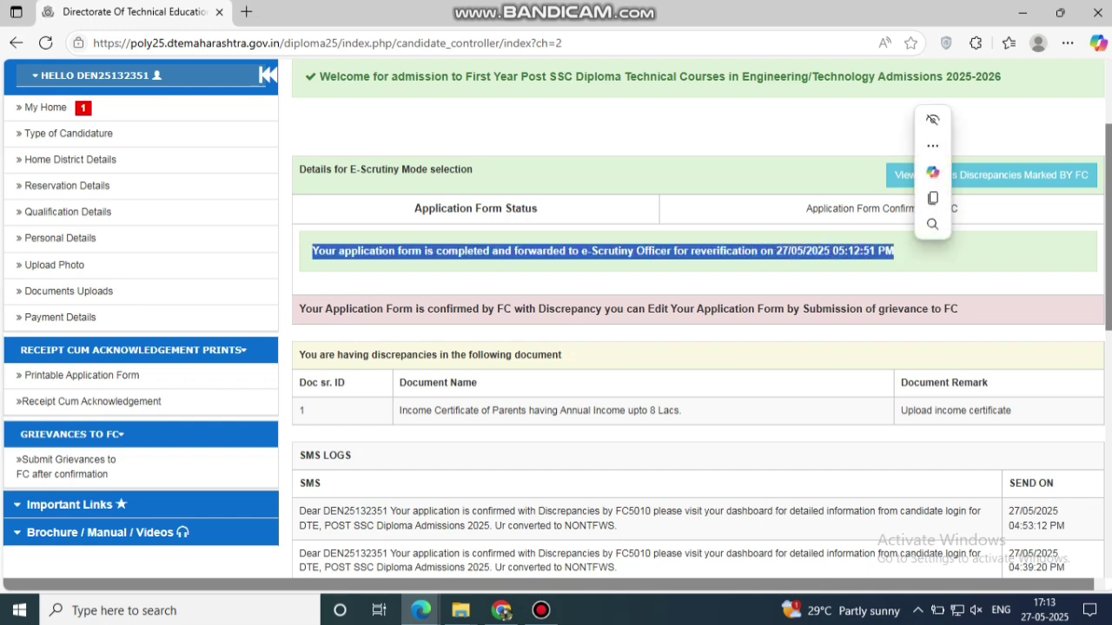
pyautogui.click(874, 282)
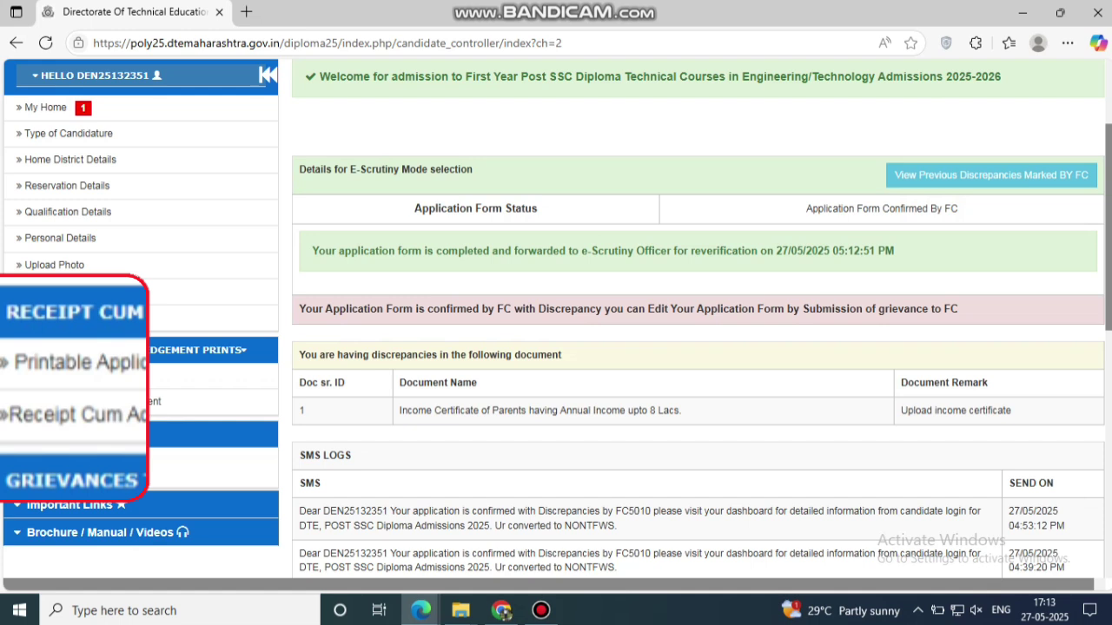
pyautogui.moveTo(311, 251); pyautogui.dragTo(894, 251)
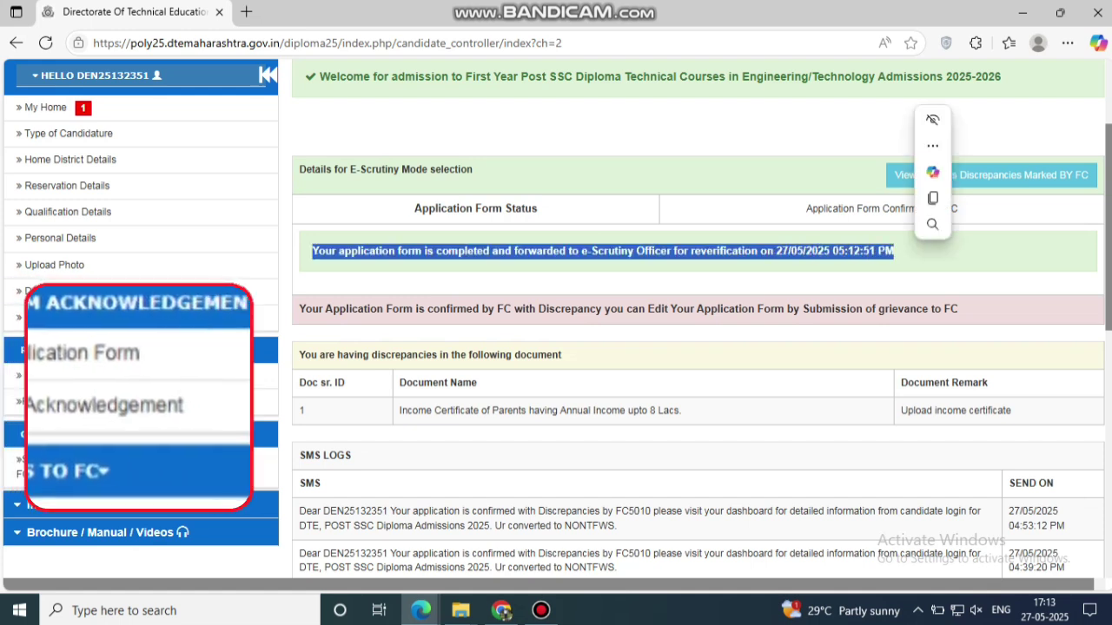
pyautogui.click(877, 279)
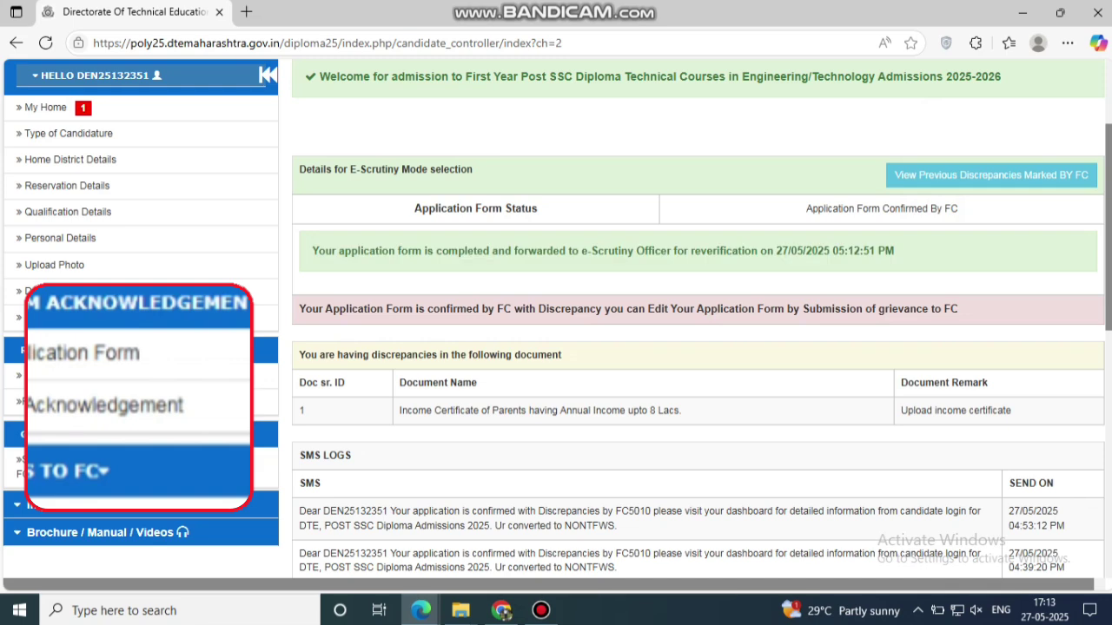